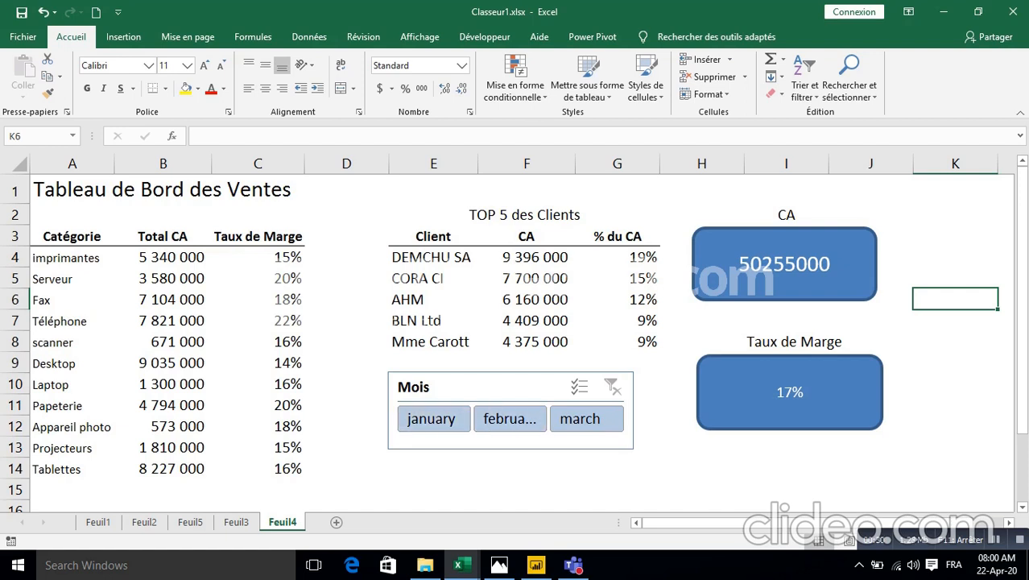
# Step: Compare the sales dashboard month by month by filtering it on january, february and march, ending on january
pyautogui.click(434, 419)
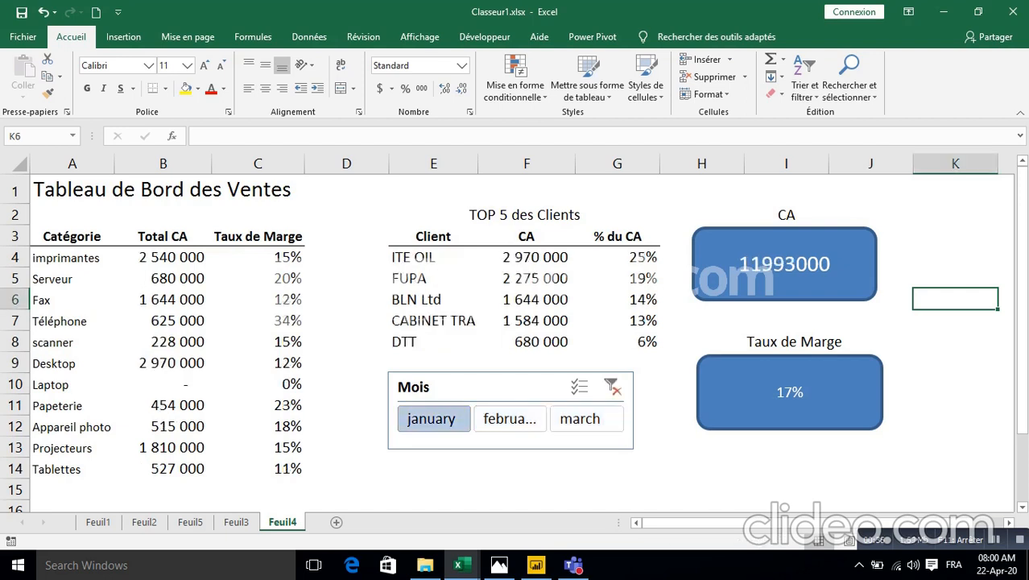
pyautogui.click(162, 278)
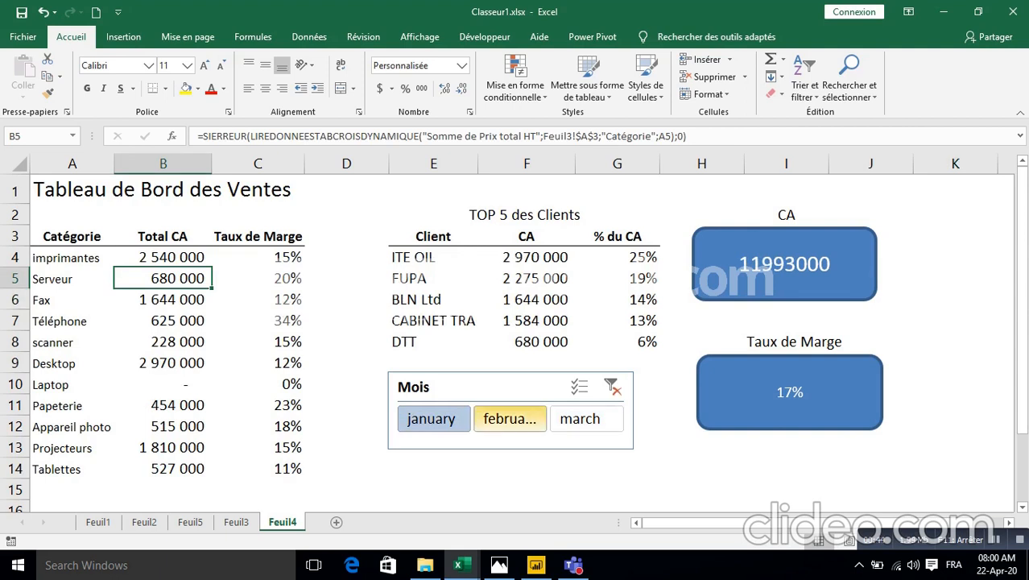
pyautogui.click(510, 419)
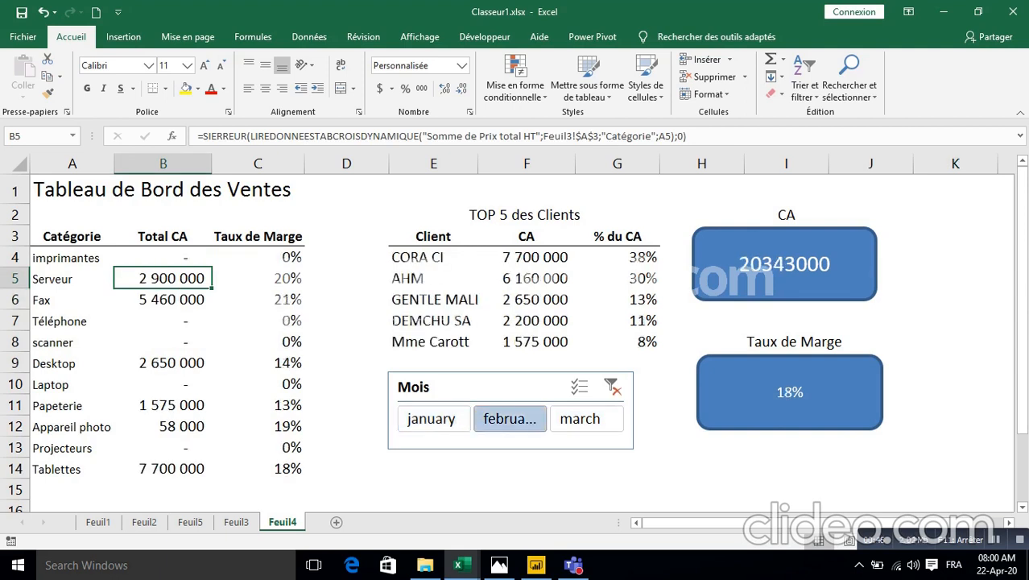
pyautogui.click(586, 419)
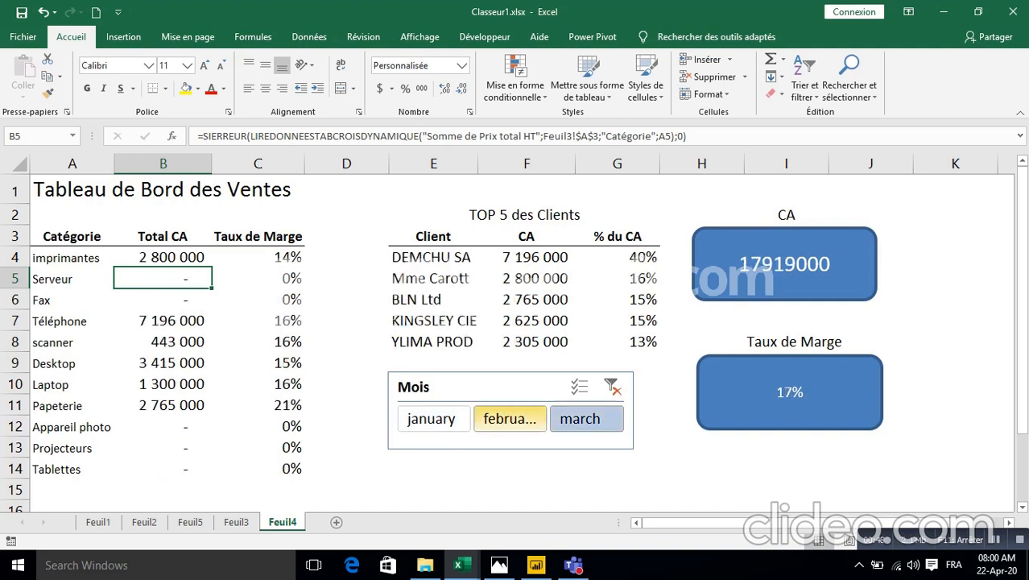
pyautogui.click(509, 419)
pyautogui.click(433, 419)
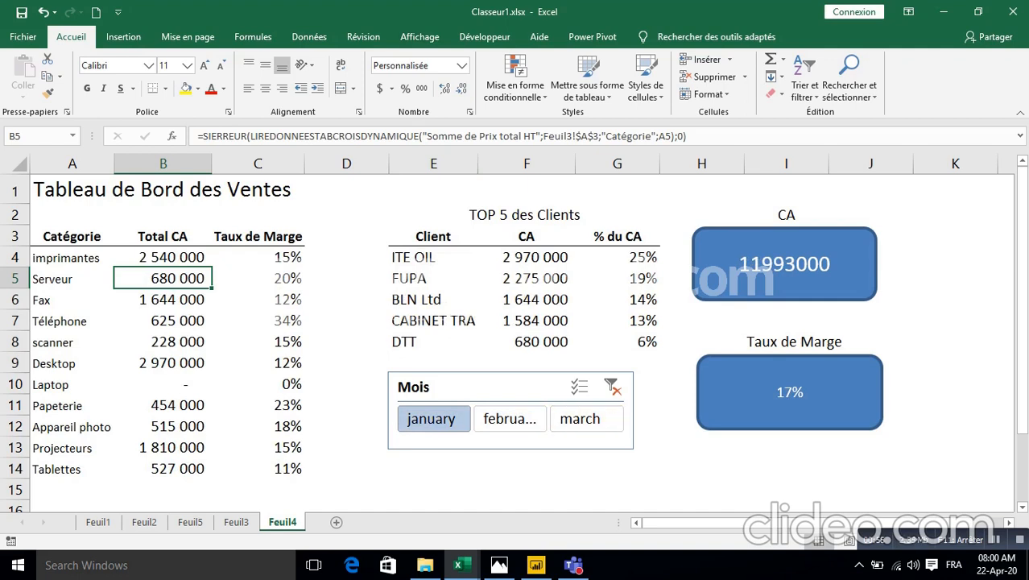
# Step: Switch to Power BI Desktop and connect to the Excel workbook BI3.xlsx from the Desktop folder
pyautogui.click(536, 564)
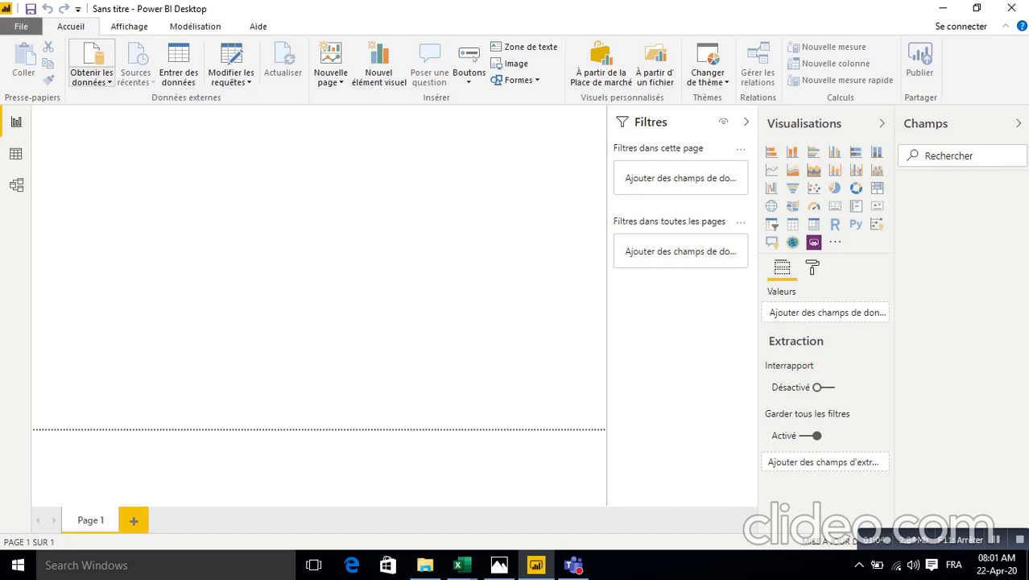
pyautogui.click(91, 78)
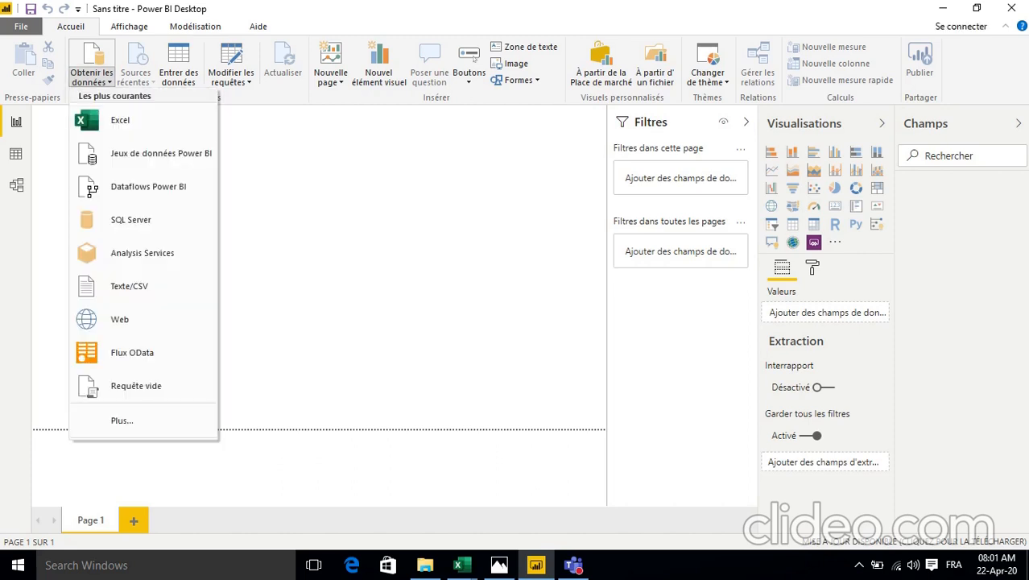
pyautogui.click(144, 120)
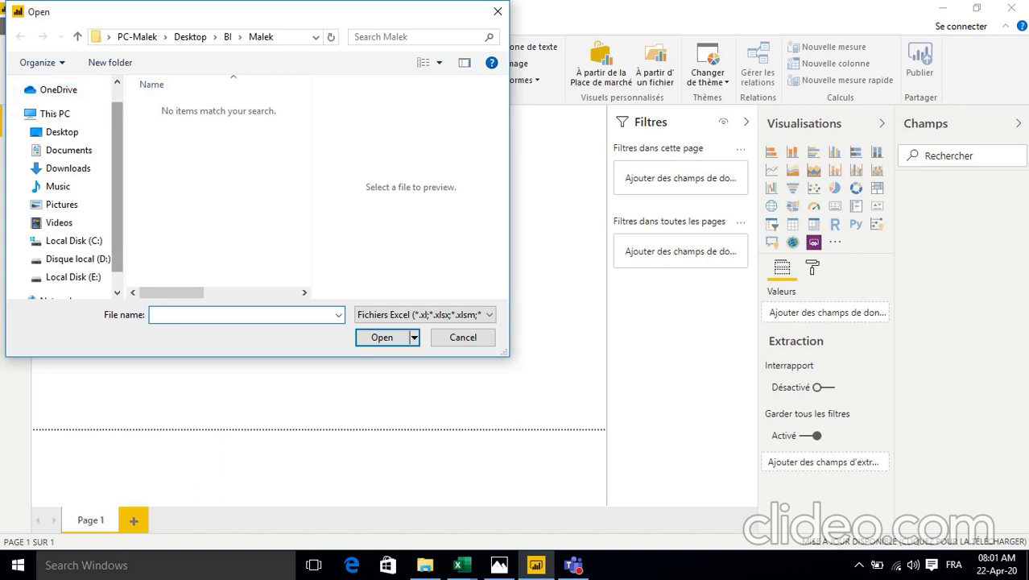
pyautogui.scroll(-1, 65, 185)
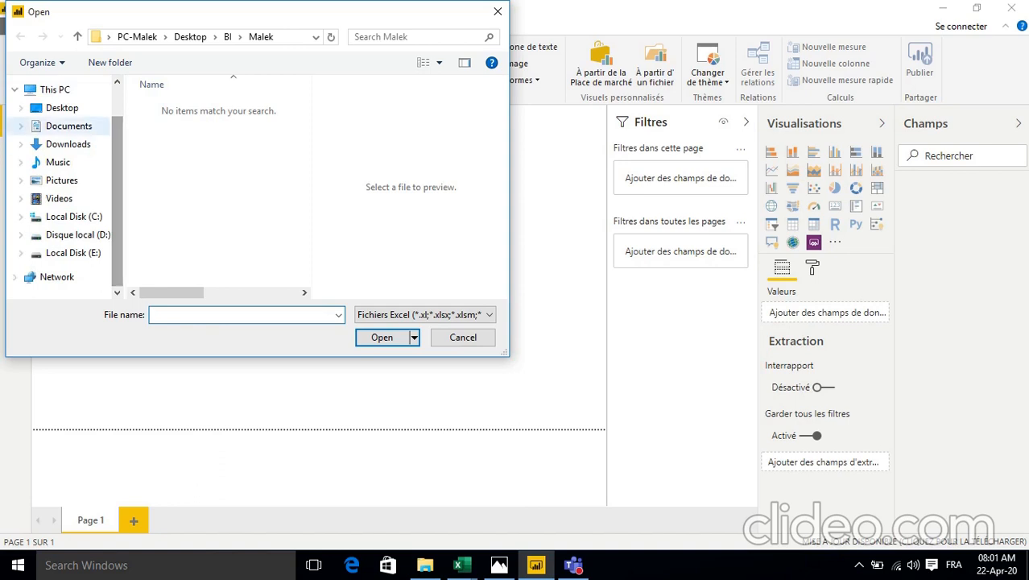
pyautogui.click(62, 107)
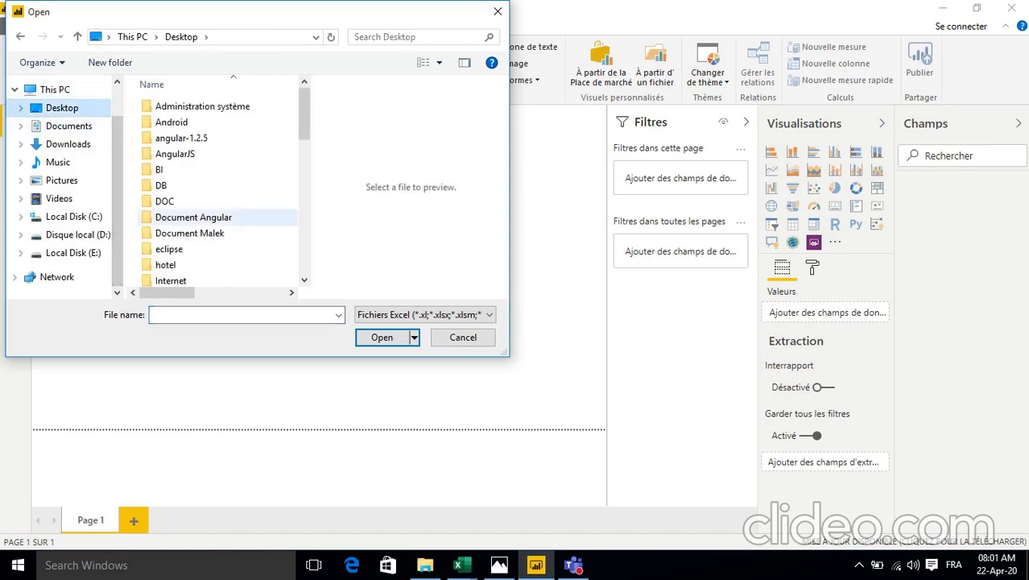
pyautogui.scroll(-5, 218, 137)
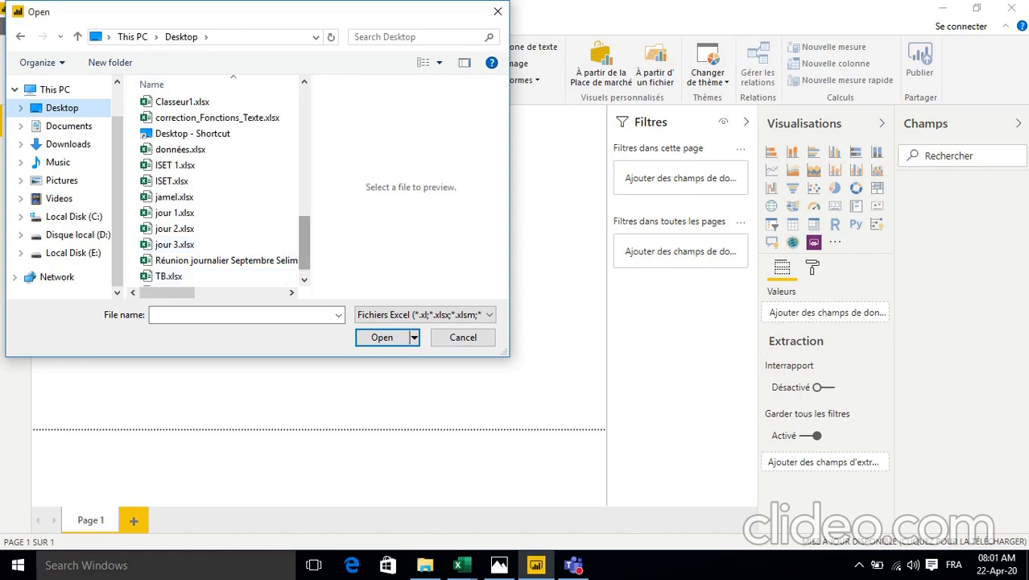
pyautogui.scroll(2, 217, 165)
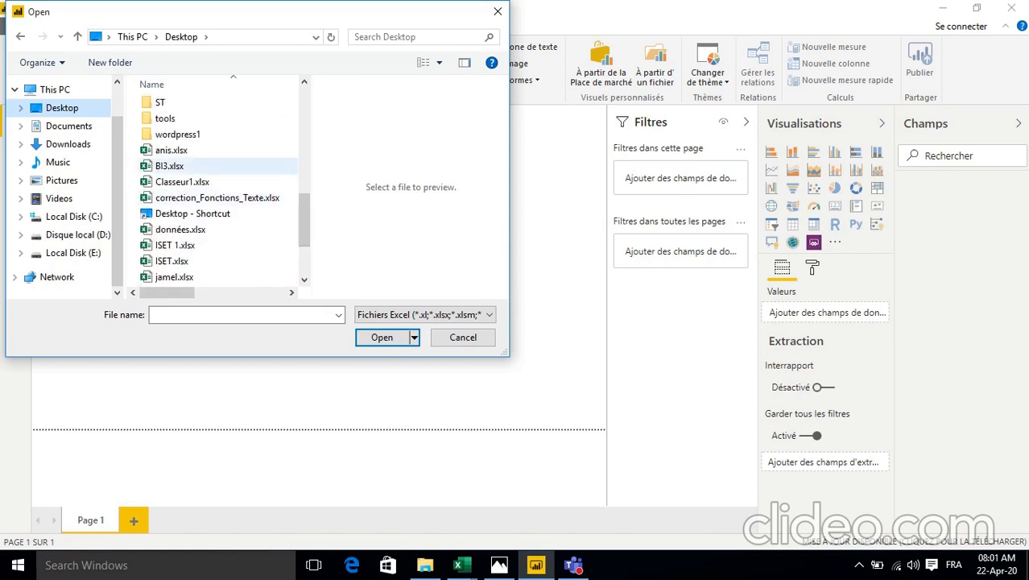
pyautogui.doubleClick(187, 166)
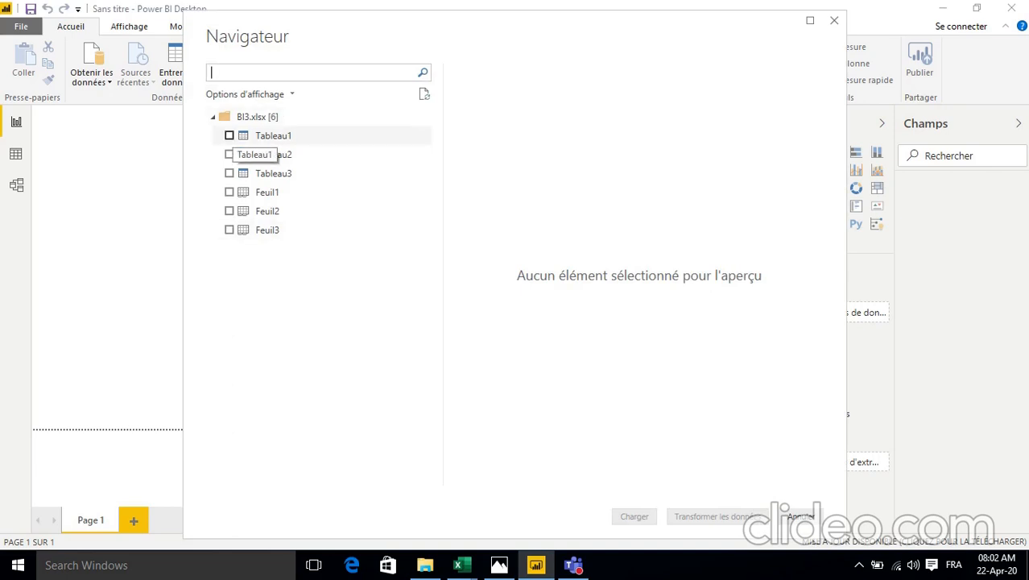
# Step: Select the tables Tableau1, Tableau2 and Tableau3 of the workbook for import
pyautogui.click(229, 135)
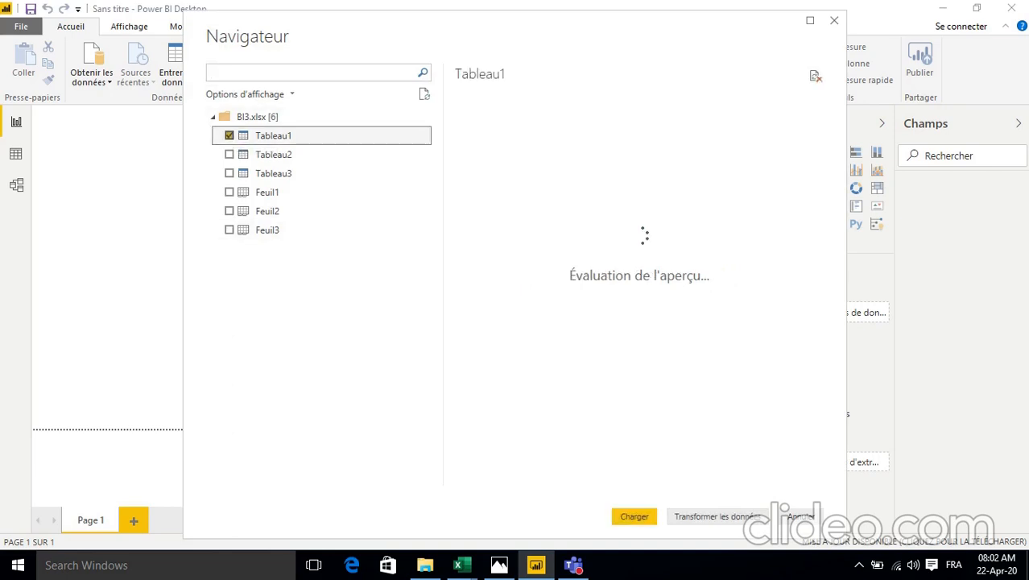
pyautogui.click(229, 154)
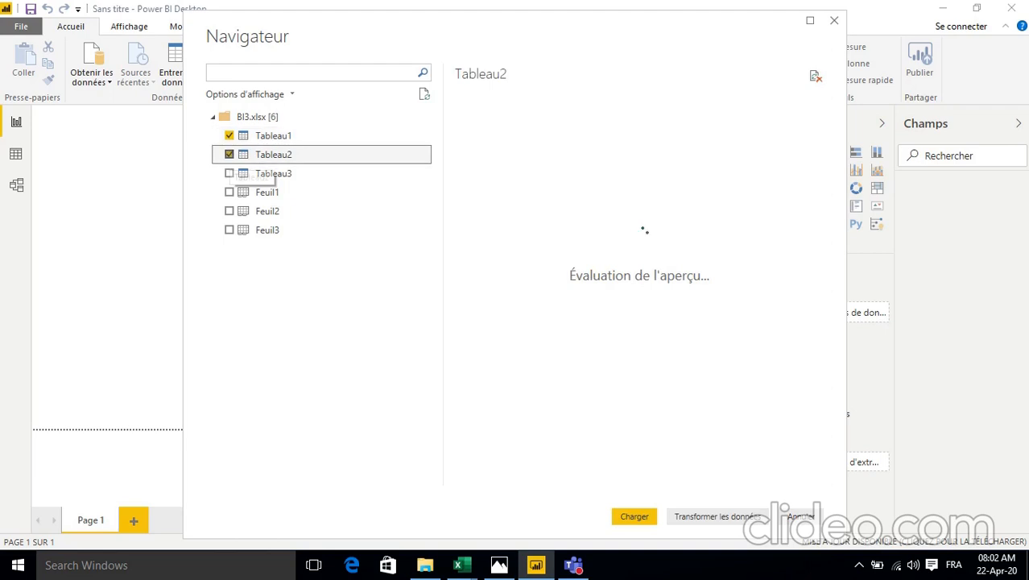
pyautogui.click(229, 173)
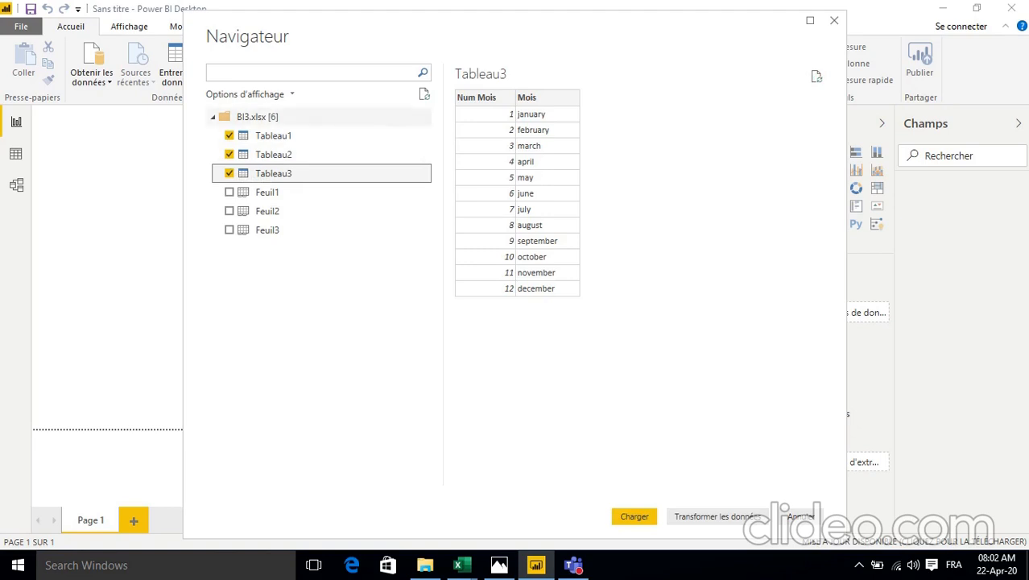
# Step: Preview the columns of Tableau2 and Tableau1, and load the three selected tables into the report
pyautogui.click(274, 154)
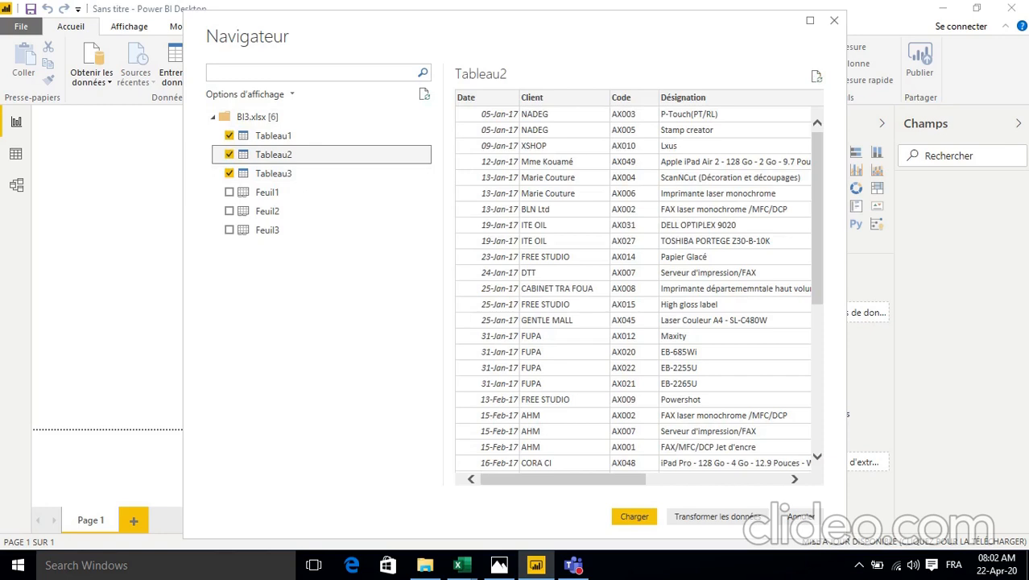
pyautogui.moveTo(563, 479); pyautogui.dragTo(703, 479)
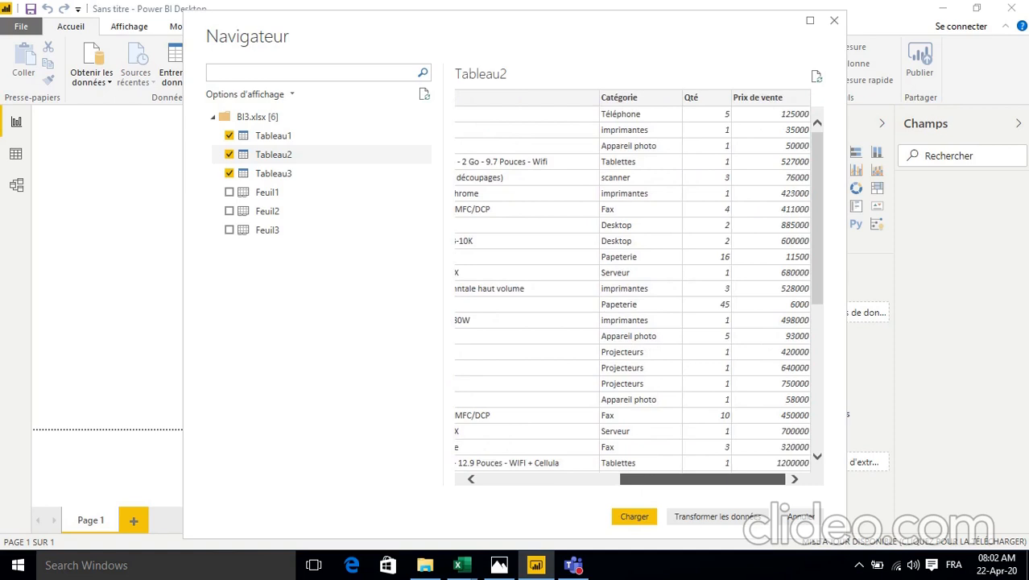
pyautogui.moveTo(703, 479); pyautogui.dragTo(563, 479)
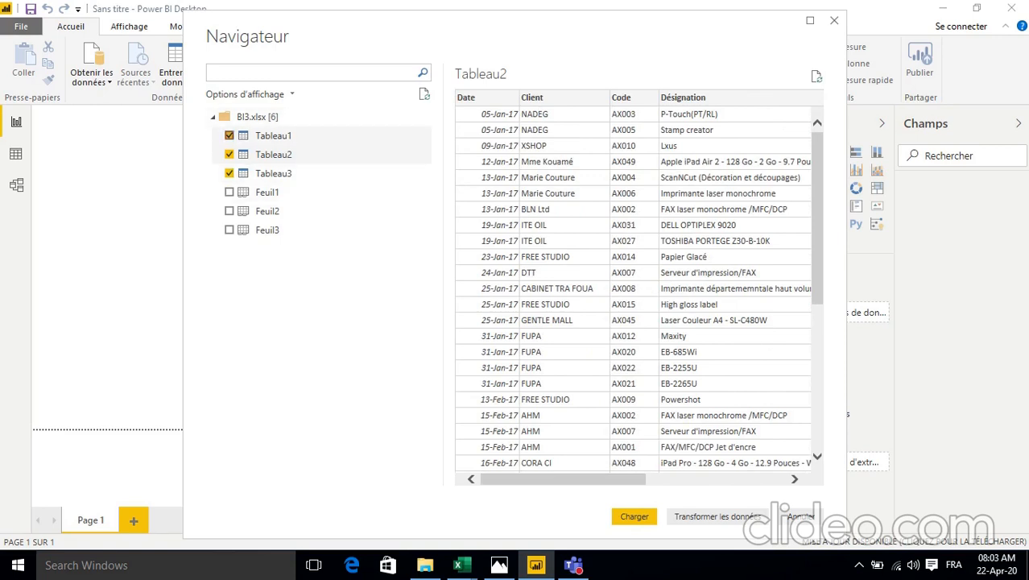
pyautogui.click(266, 139)
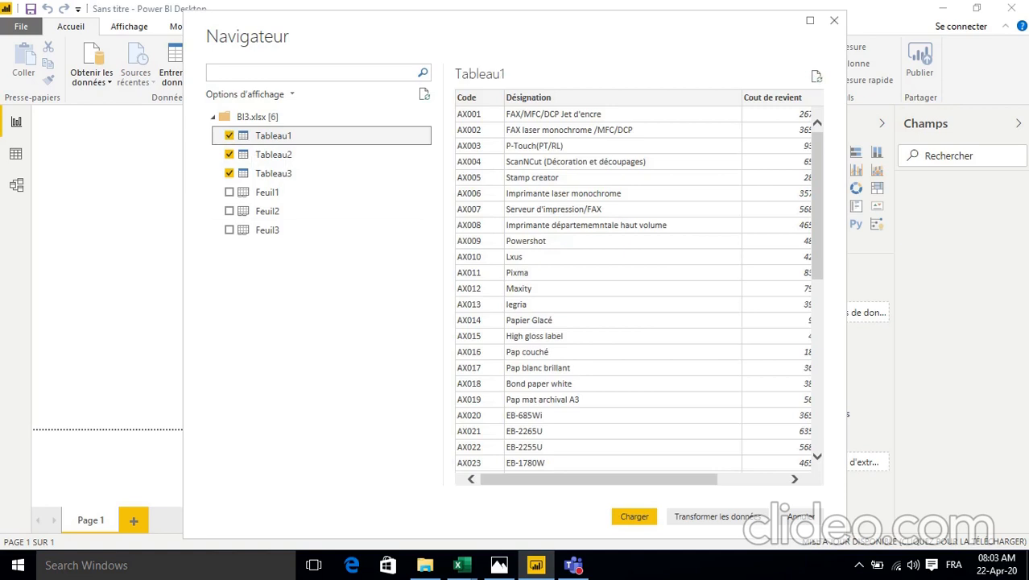
pyautogui.click(273, 155)
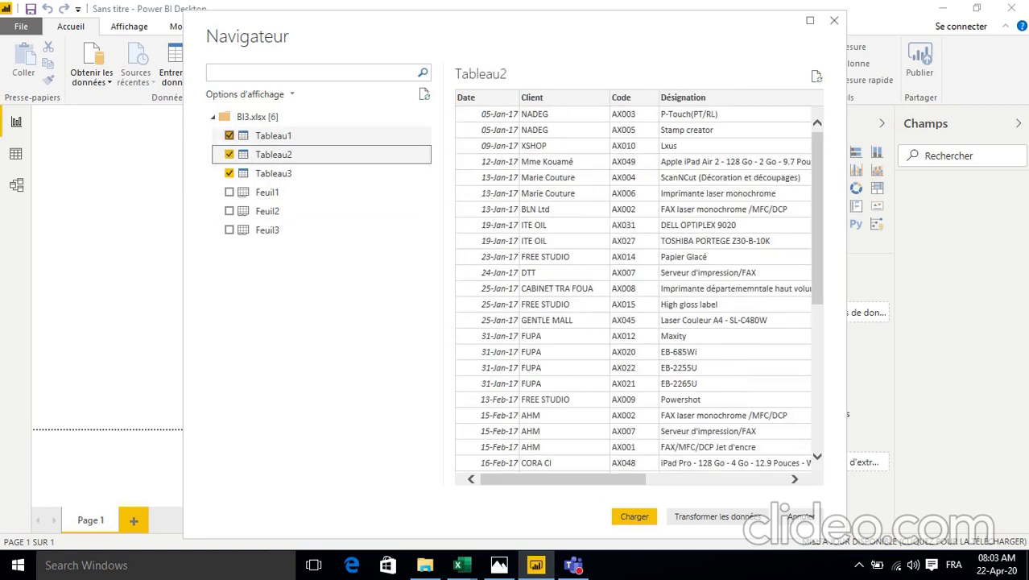
pyautogui.click(273, 136)
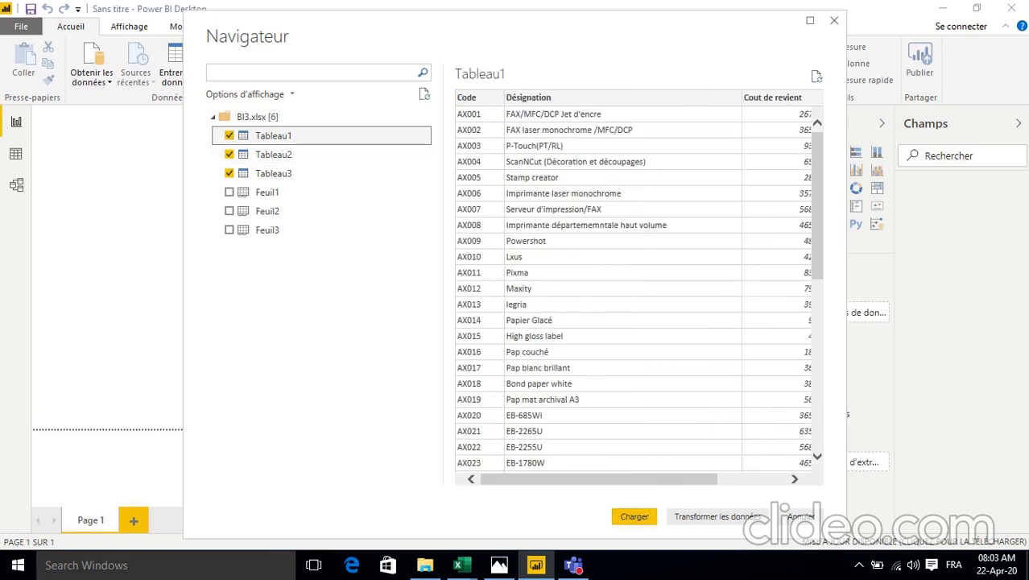
pyautogui.moveTo(598, 479); pyautogui.dragTo(669, 479)
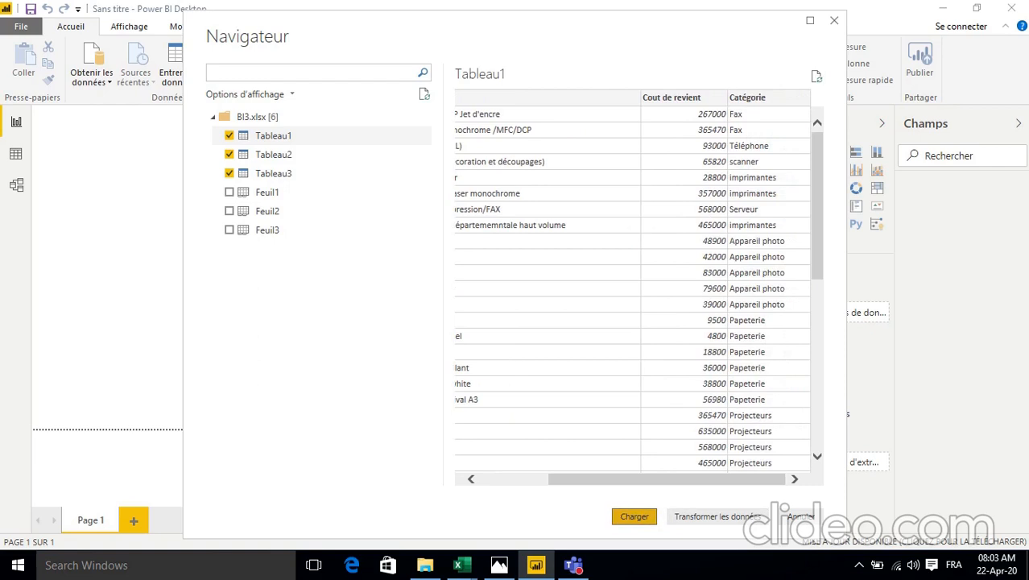
pyautogui.click(634, 517)
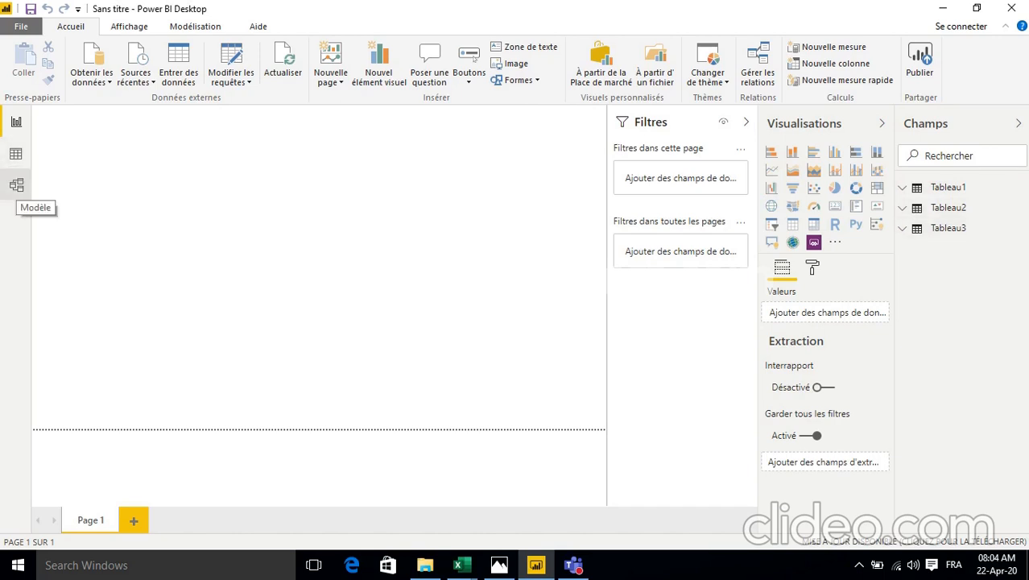
# Step: Examine the relationships between the tables in the model and the data rows of Tableau1, Tableau2 and Tableau3
pyautogui.click(16, 184)
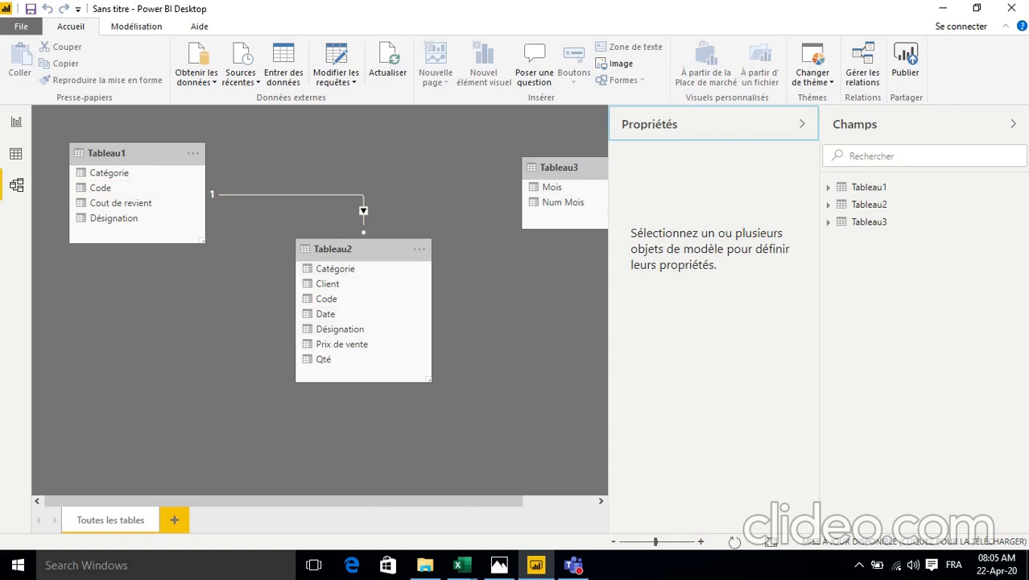
pyautogui.click(15, 153)
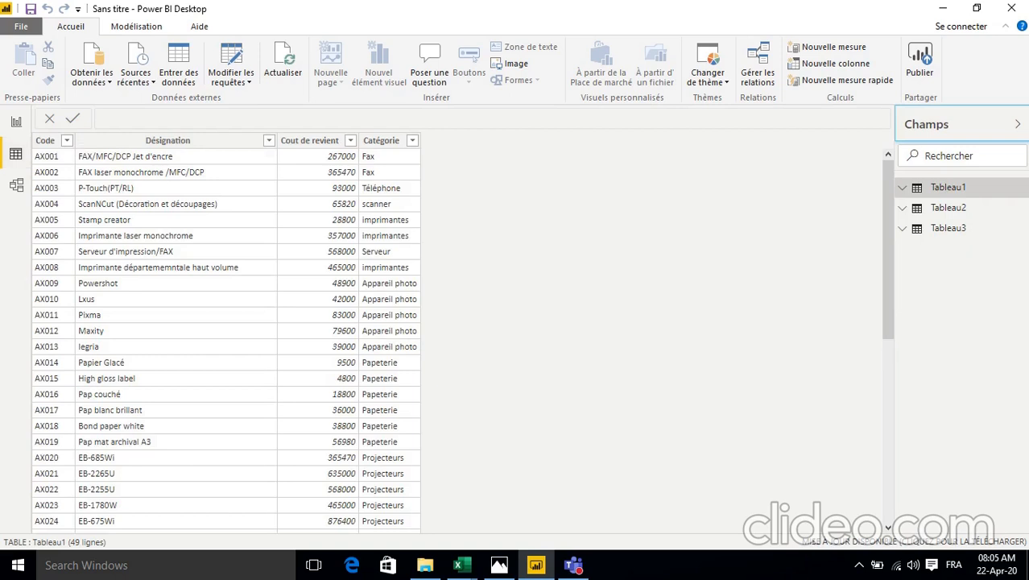
pyautogui.click(949, 208)
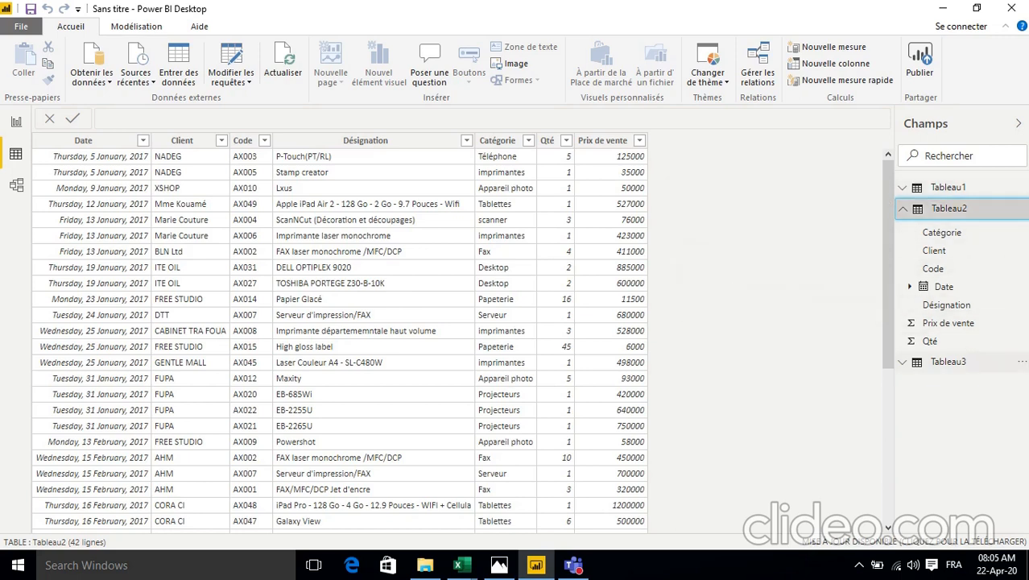
pyautogui.click(948, 362)
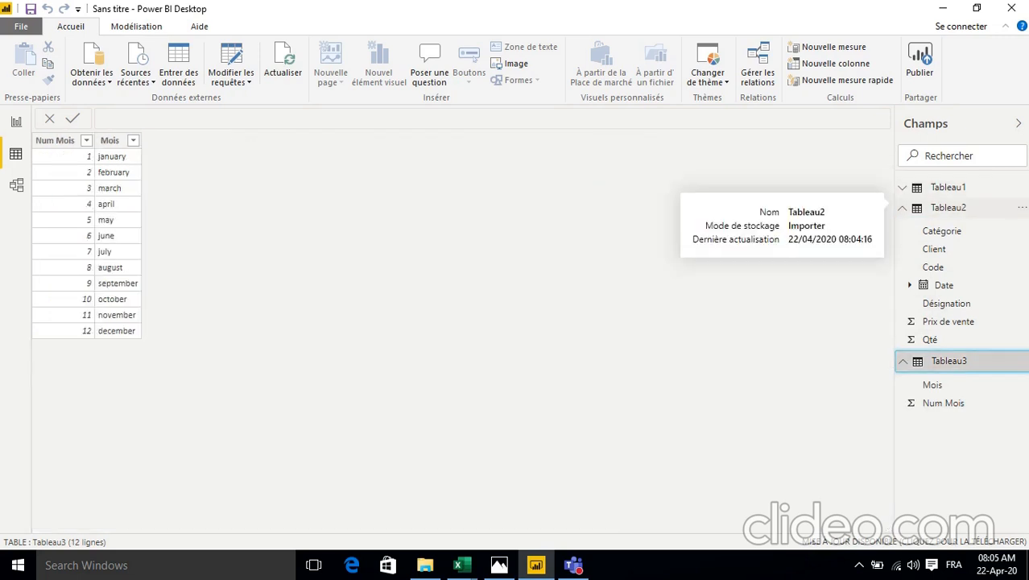
# Step: Add a calculated column named Prix Vente Total to Tableau2
pyautogui.click(949, 208)
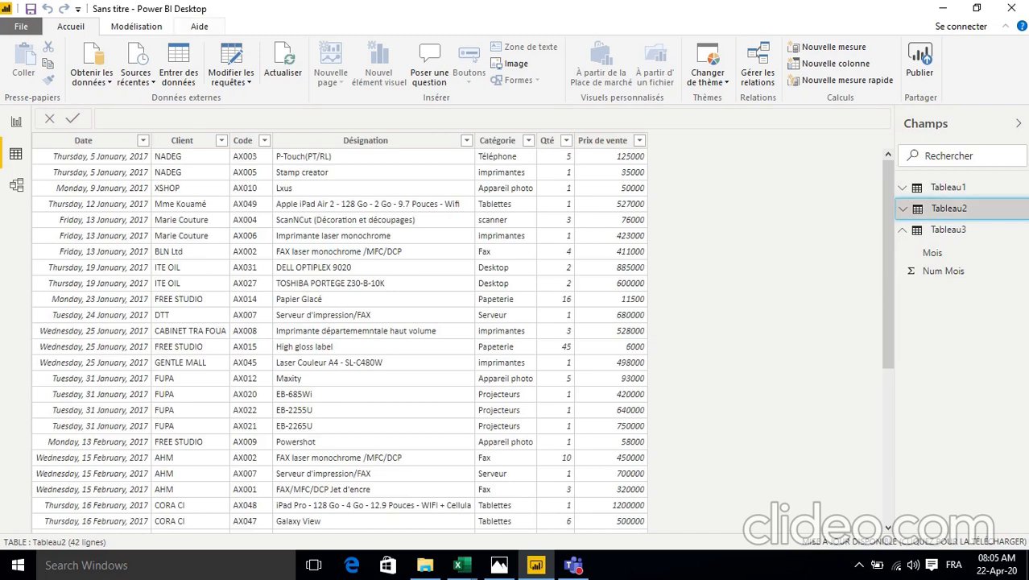
pyautogui.click(136, 27)
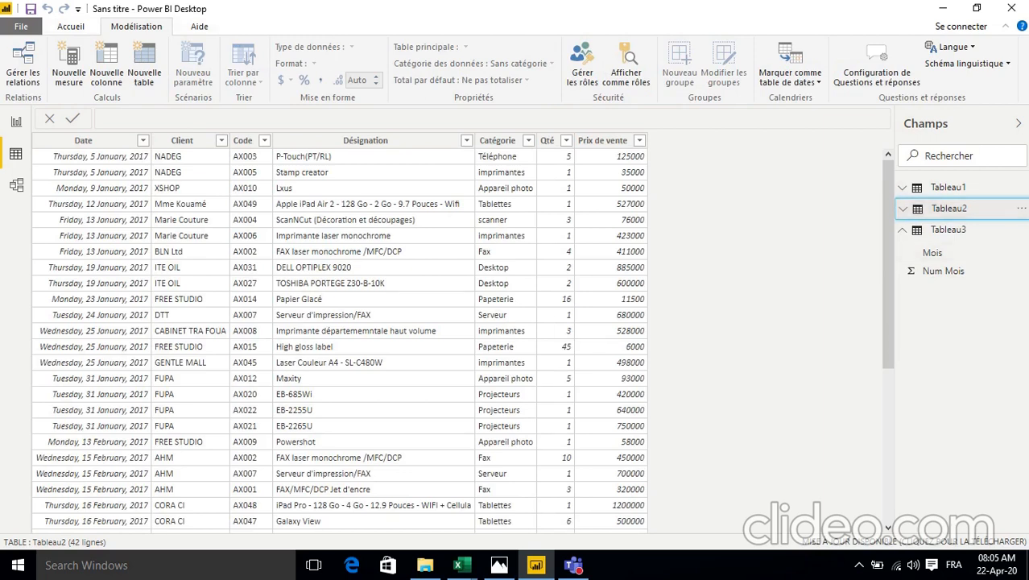
pyautogui.click(951, 209)
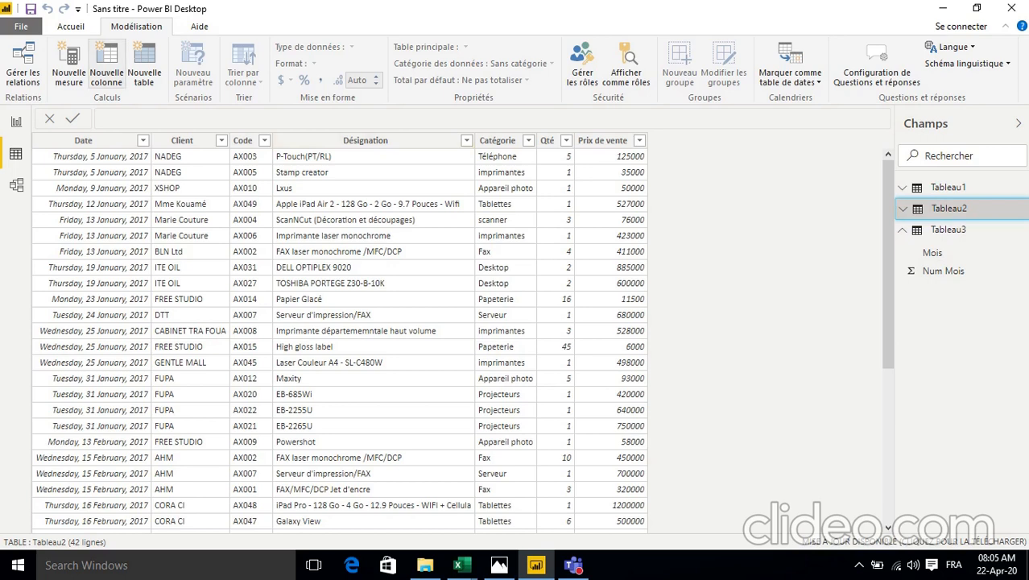
pyautogui.click(107, 66)
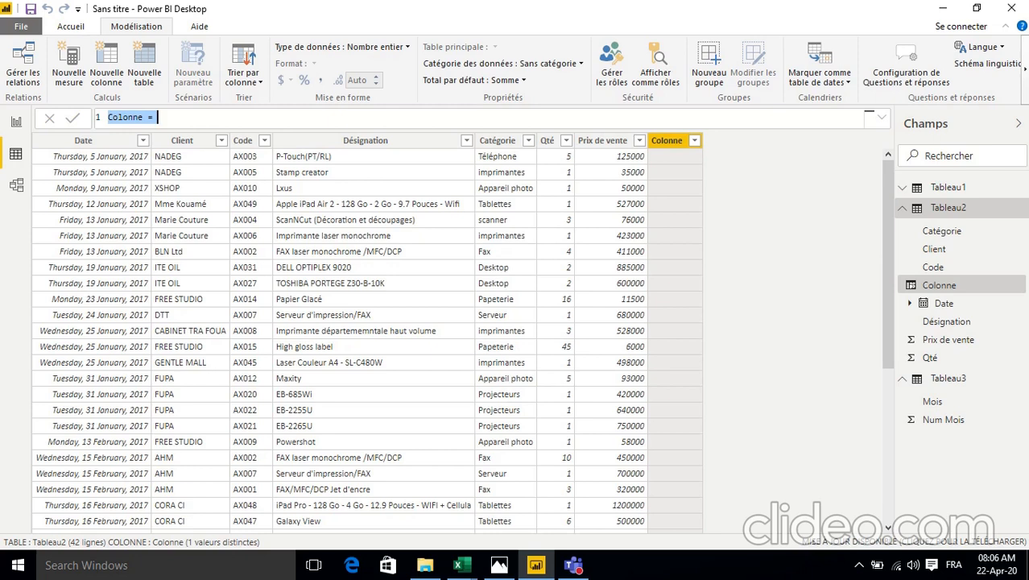
pyautogui.write('Prix ')
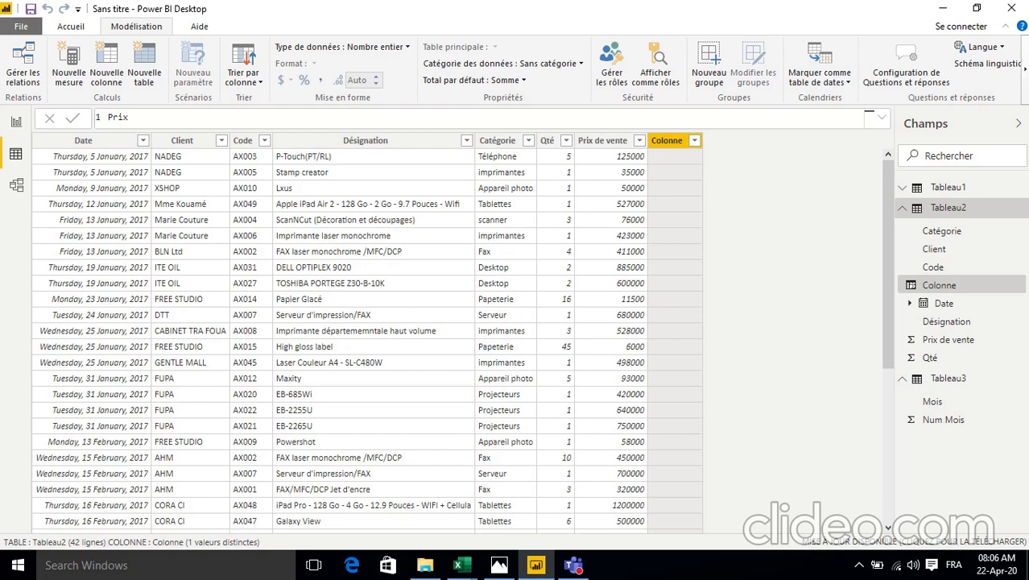
pyautogui.write('Vent')
pyautogui.write('e Tot')
pyautogui.write('al =')
# Step: Define Prix Vente Total as Tableau2[Qté]*Tableau2[Prix de vente] and commit the formula
pyautogui.write(' c')
pyautogui.write('t')
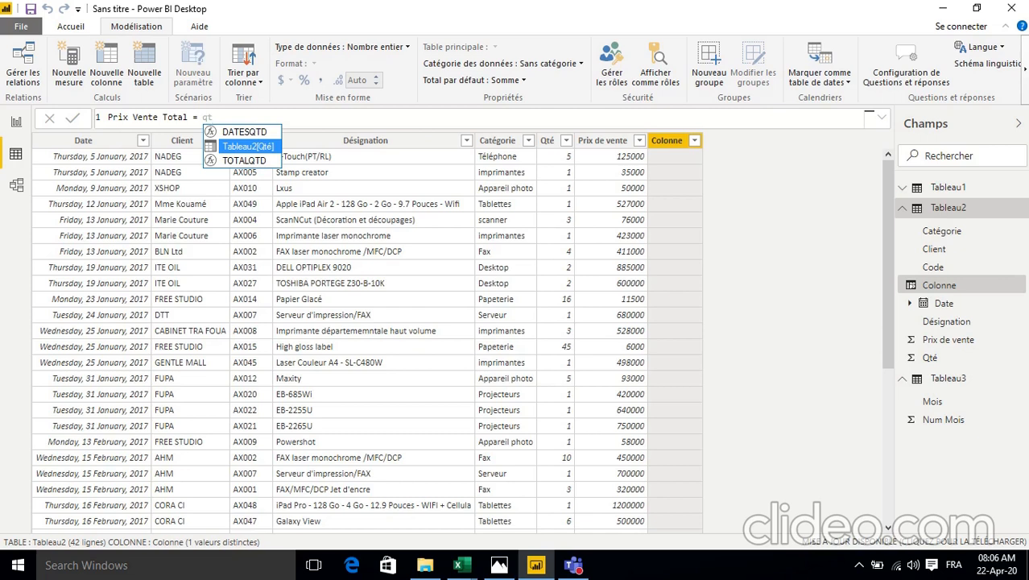
pyautogui.press('Tab')
pyautogui.write('*')
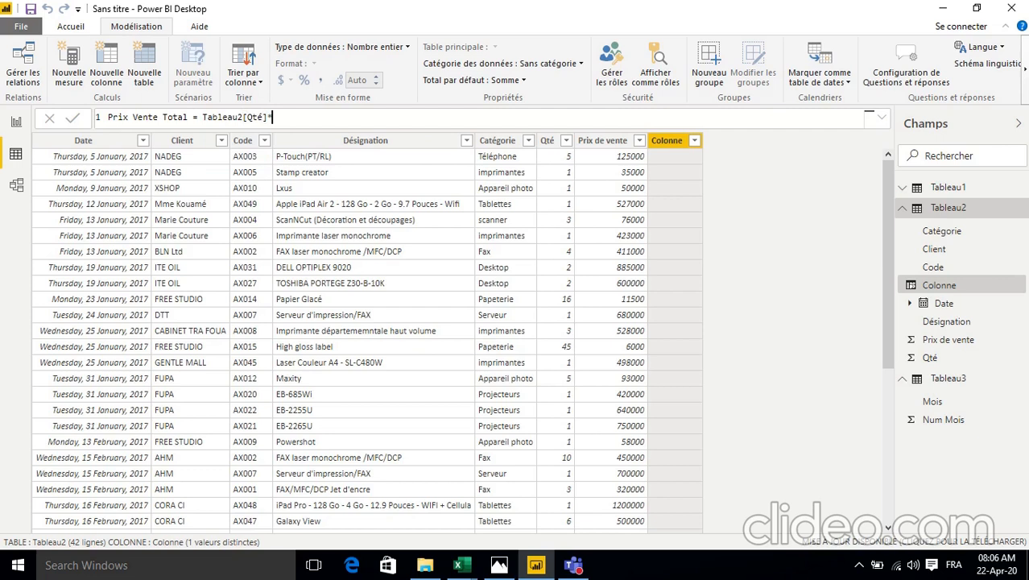
pyautogui.write('pri')
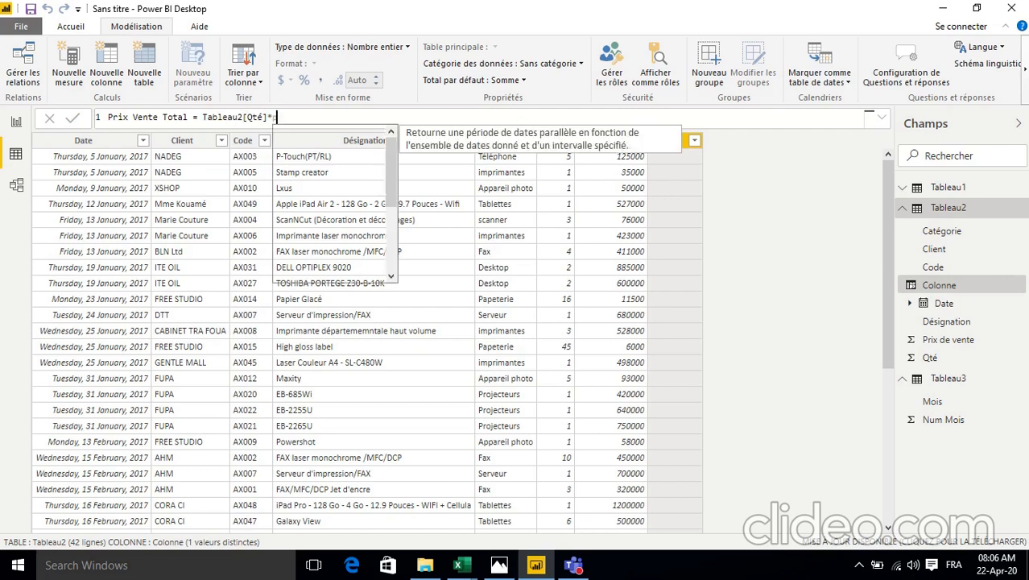
pyautogui.write('x')
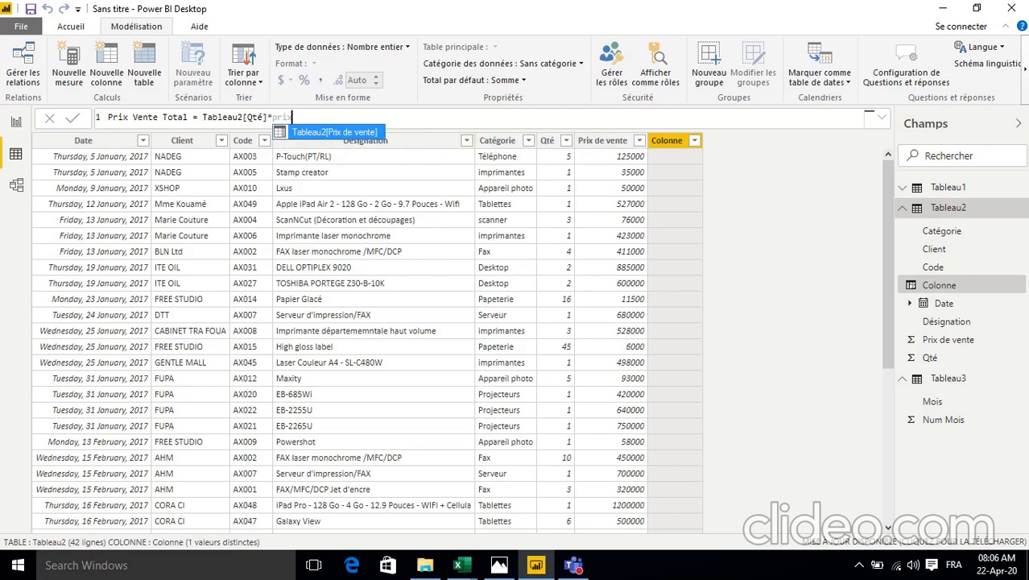
pyautogui.press('Tab')
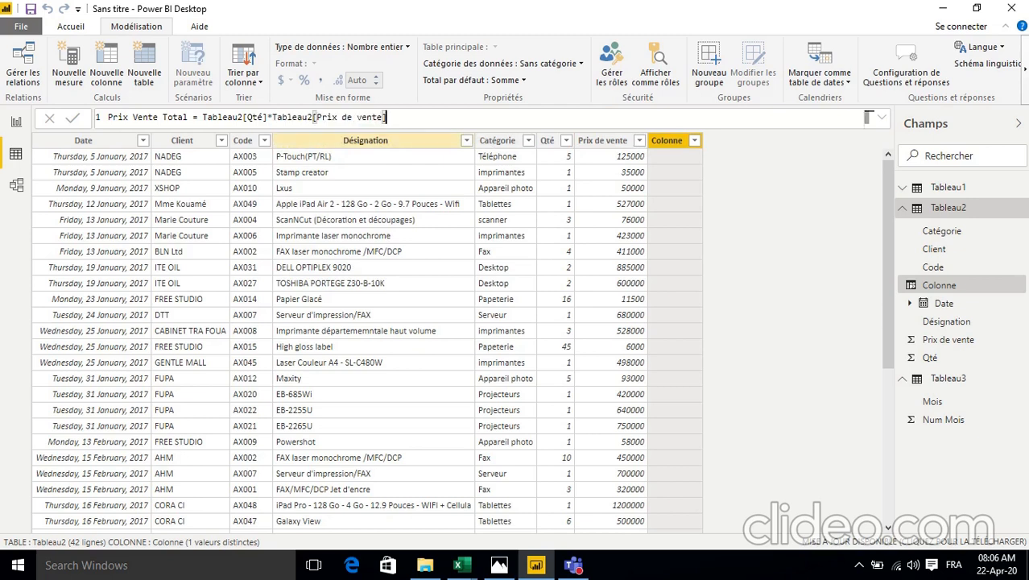
pyautogui.press('Return')
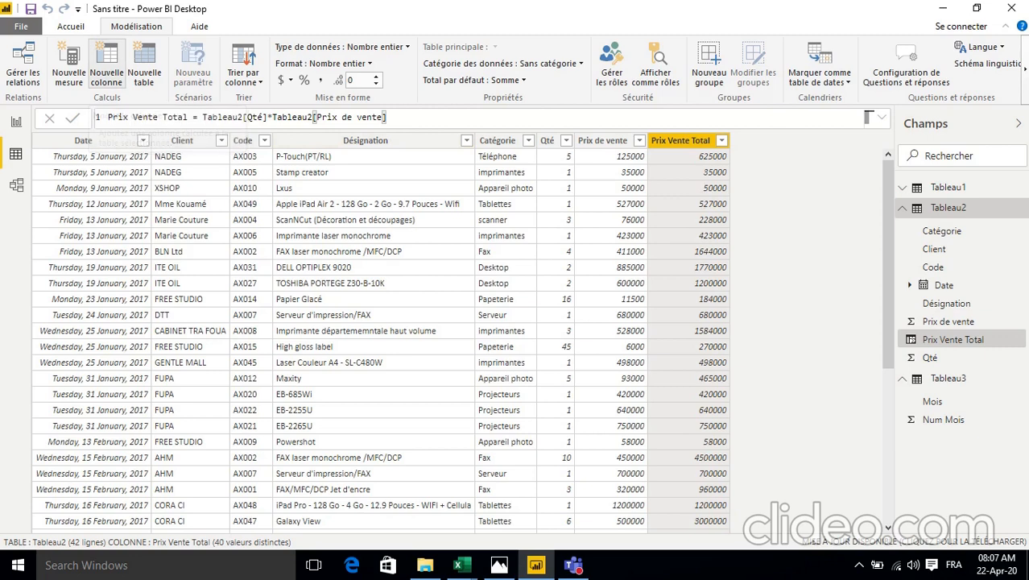
# Step: Add another calculated column to Tableau2 and name it Cout de revient total
pyautogui.click(107, 64)
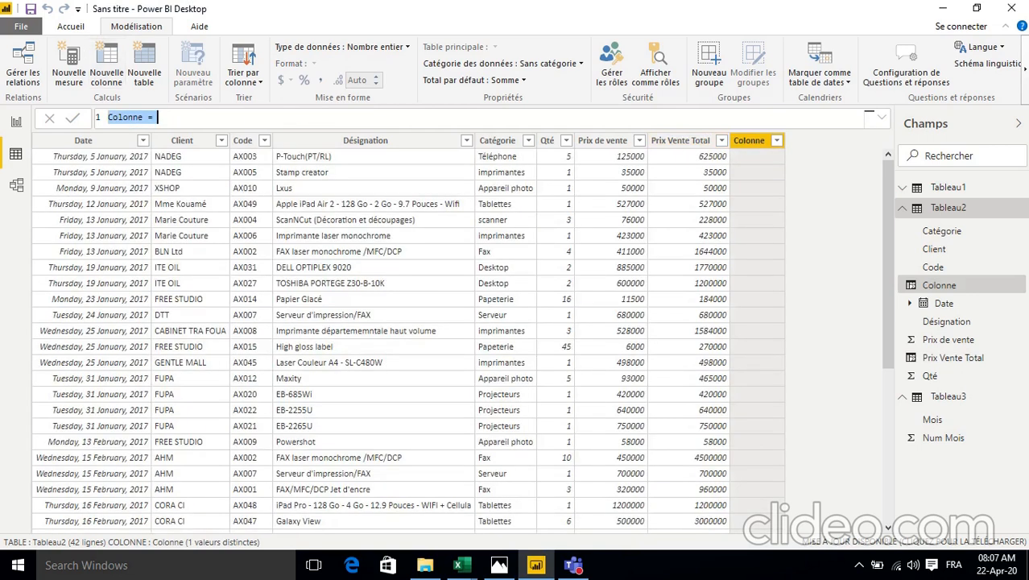
pyautogui.write('Cou')
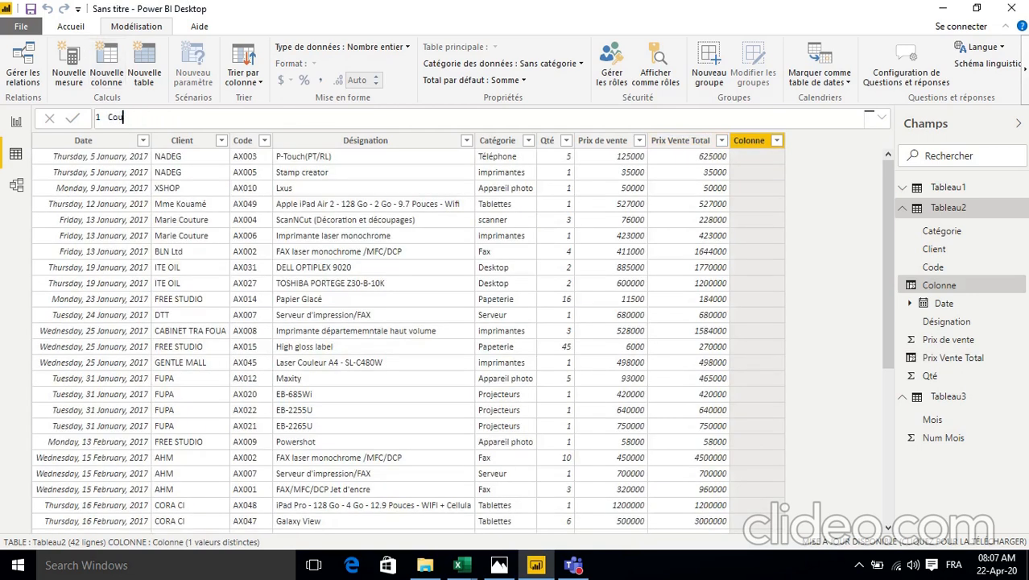
pyautogui.write('t de revient to')
pyautogui.press('BackSpace')
pyautogui.press('BackSpace')
pyautogui.press('BackSpace')
pyautogui.press('BackSpace')
pyautogui.press('BackSpace')
pyautogui.press('BackSpace')
pyautogui.press('BackSpace')
pyautogui.press('BackSpace')
pyautogui.press('BackSpace')
pyautogui.press('BackSpace')
pyautogui.press('BackSpace')
pyautogui.press('BackSpace')
pyautogui.press('BackSpace')
pyautogui.press('BackSpace')
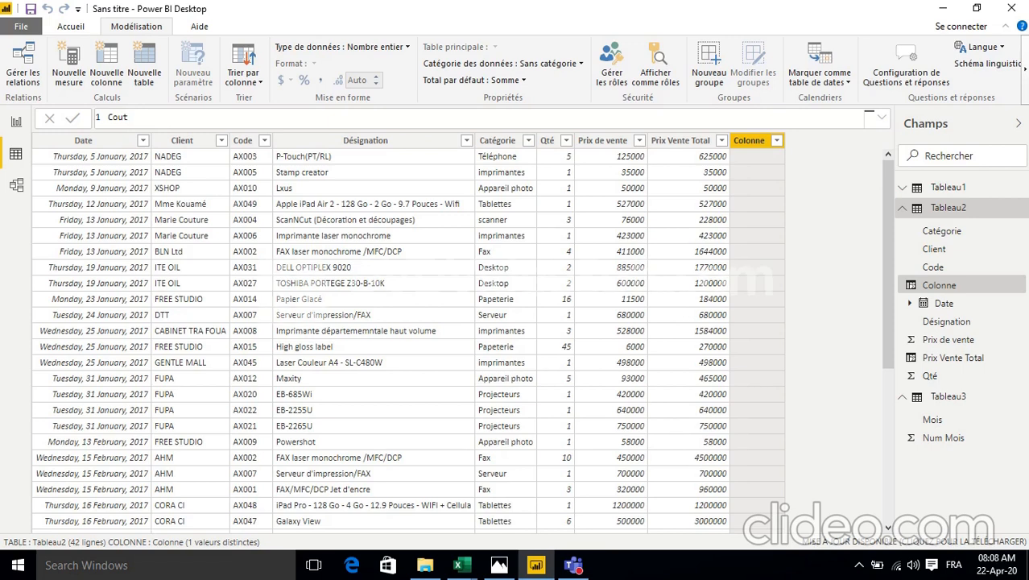
pyautogui.write('de revient total =')
# Step: Define Cout de revient total as Tableau2[Qté]*RELATED(Tableau1[Cout de revient]) and commit the formula
pyautogui.write('qt')
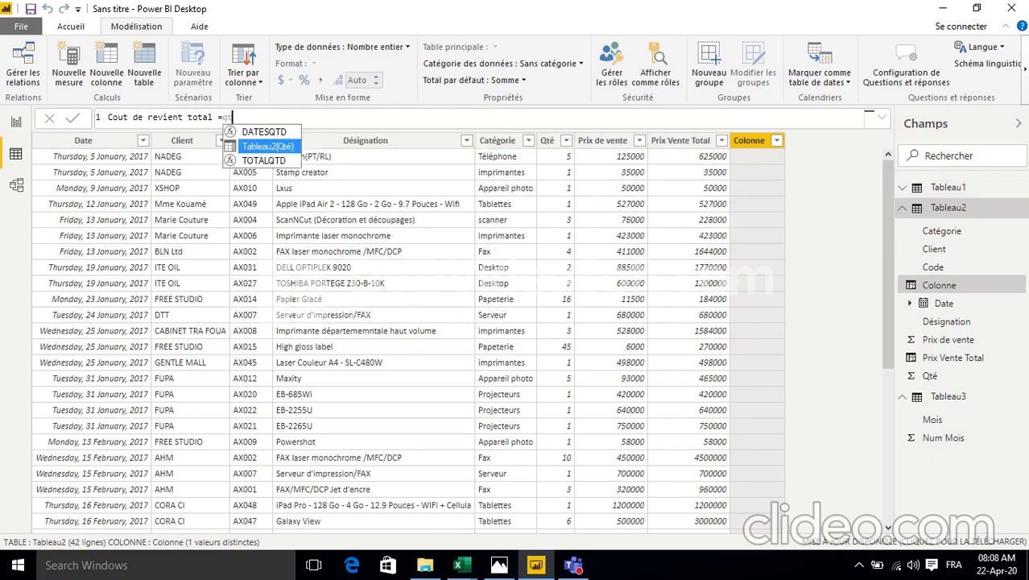
pyautogui.press('Tab')
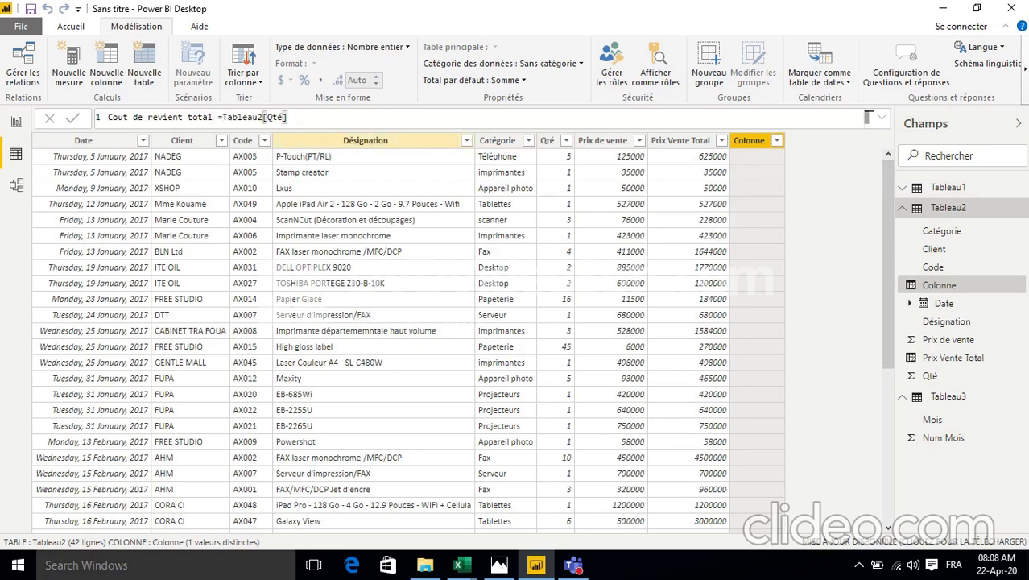
pyautogui.write('*rel')
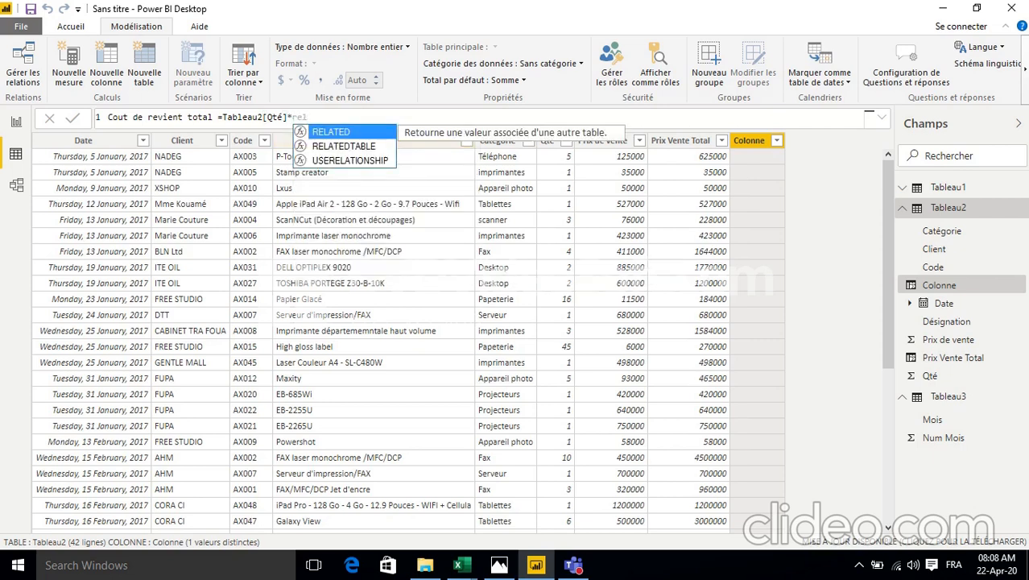
pyautogui.press('Tab')
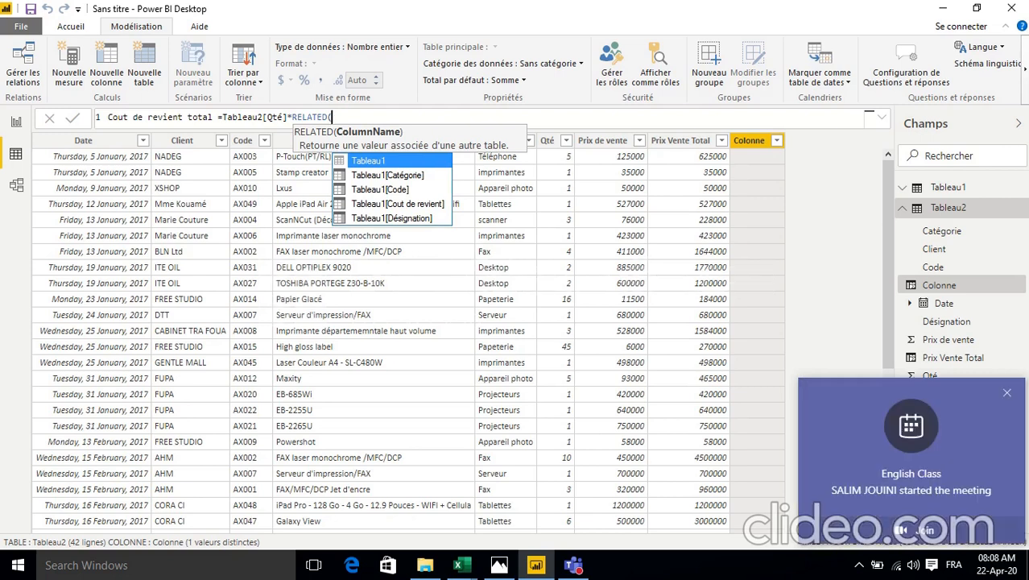
pyautogui.press('Down')
pyautogui.press('Down')
pyautogui.press('Down')
pyautogui.press('Tab')
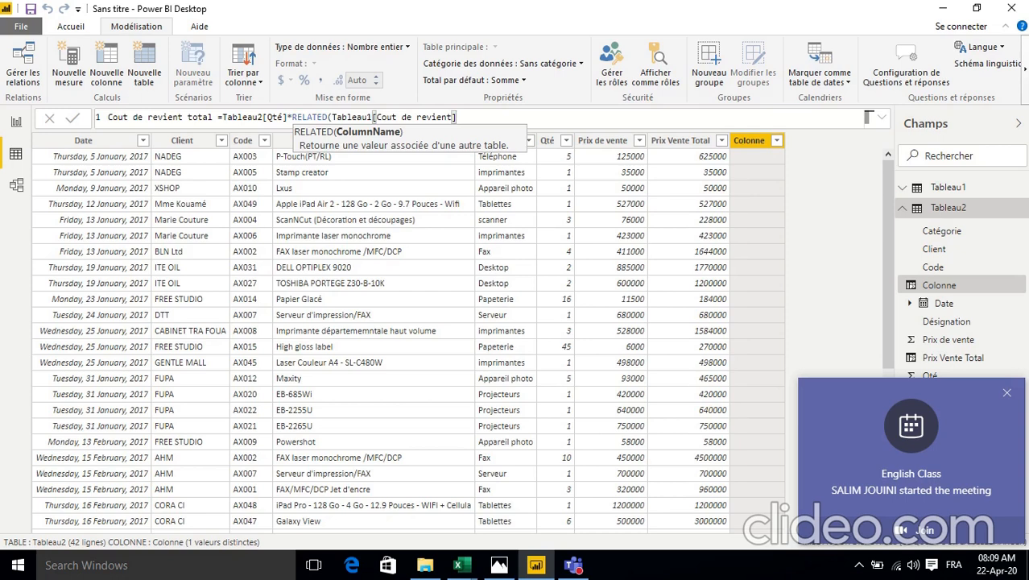
pyautogui.write(')')
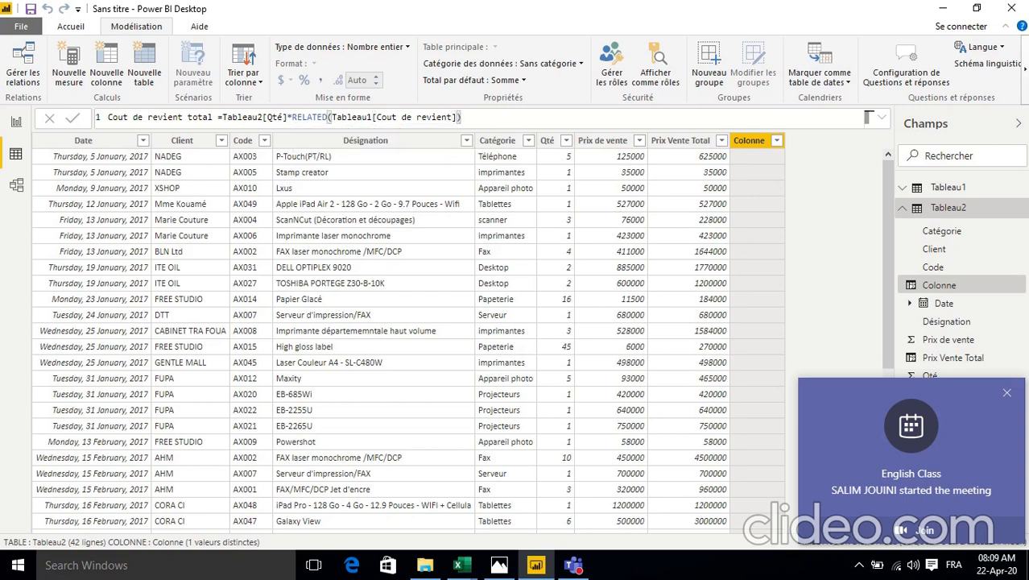
pyautogui.press('Return')
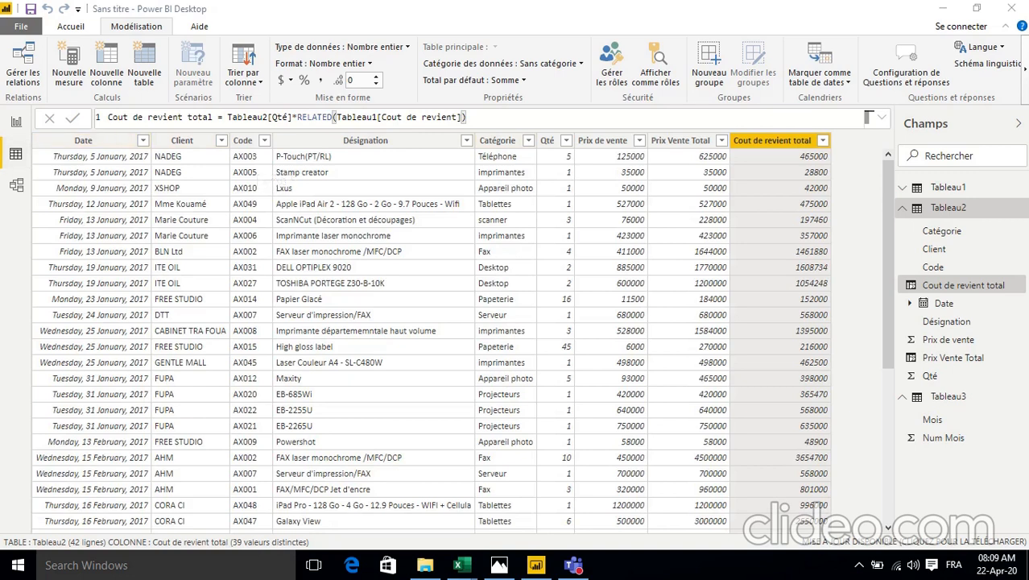
# Step: Check Tableau1's unit costs against Tableau2's Cout de revient total, and add a calculated column named Taux de marge to Tableau2
pyautogui.click(949, 187)
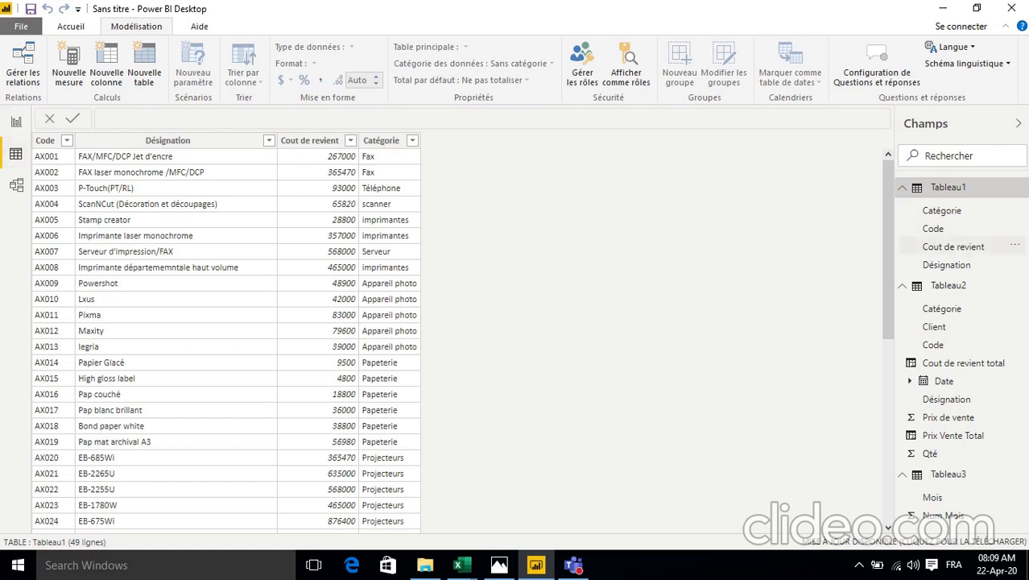
pyautogui.click(949, 285)
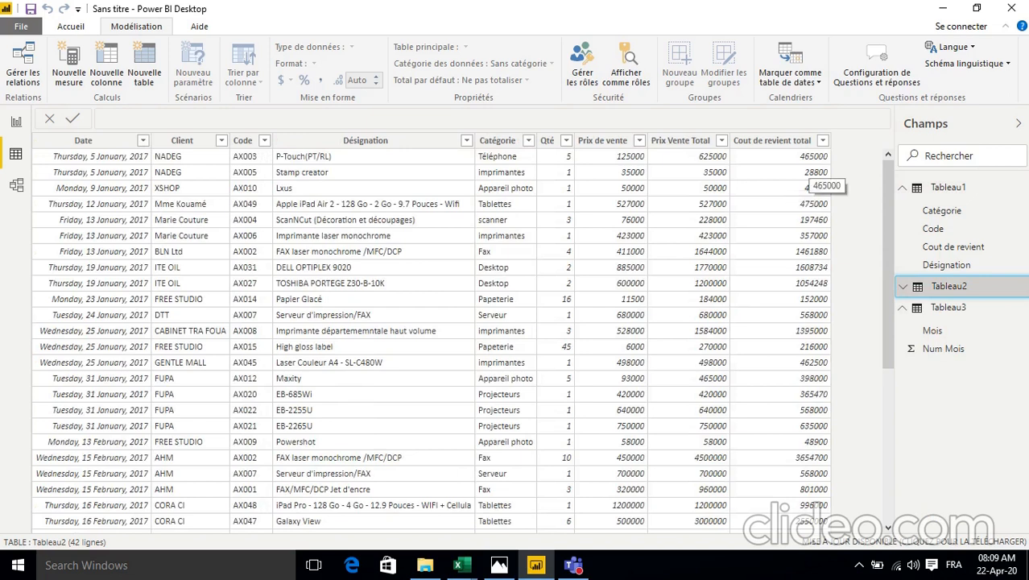
pyautogui.click(810, 160)
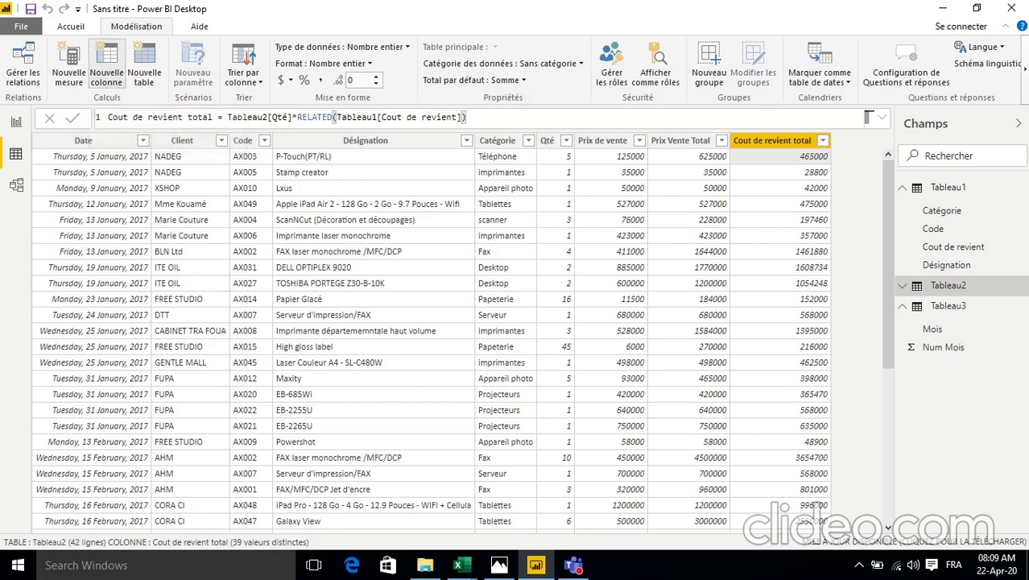
pyautogui.click(107, 71)
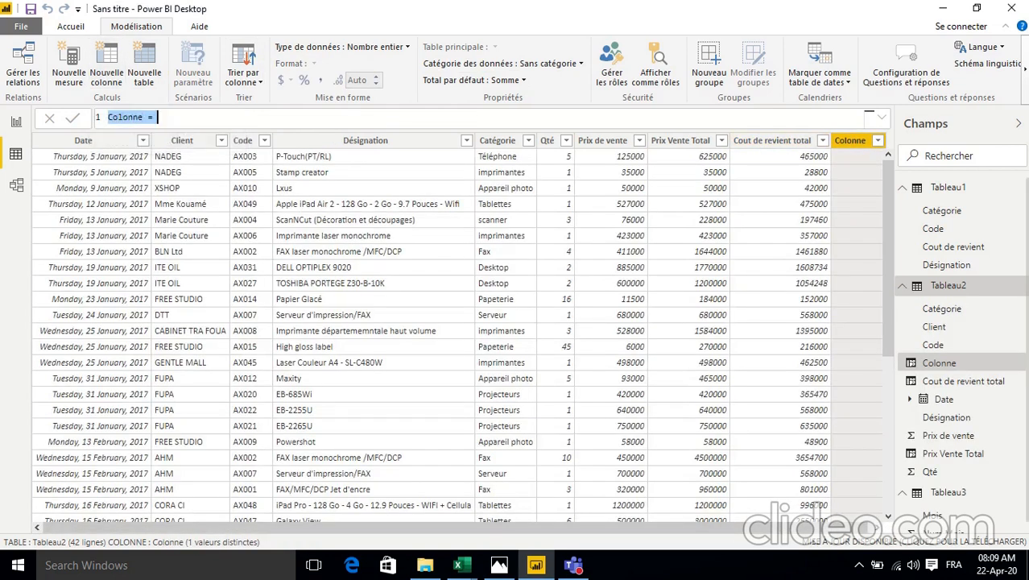
pyautogui.write('T')
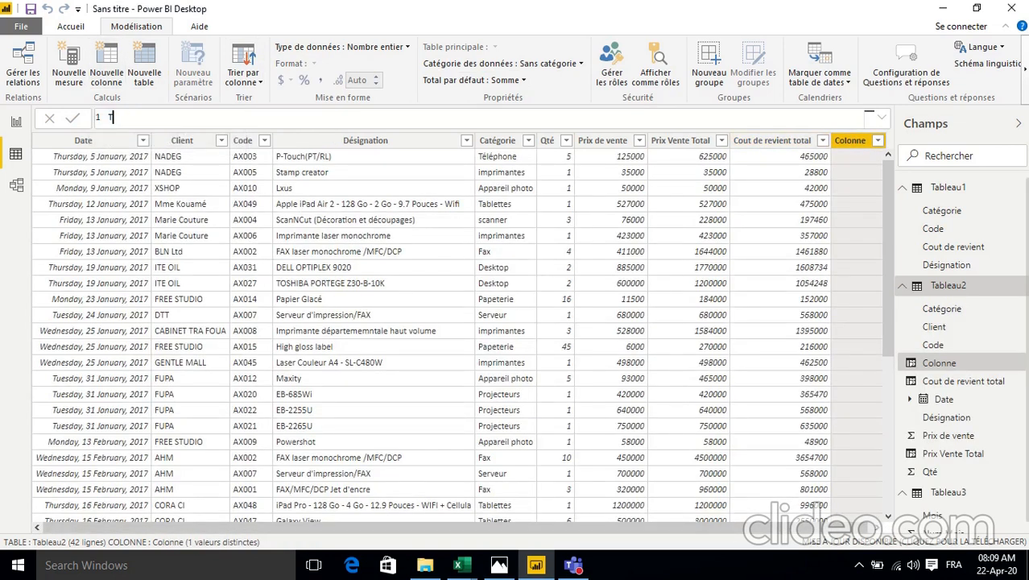
pyautogui.write('aux de marge = (pr')
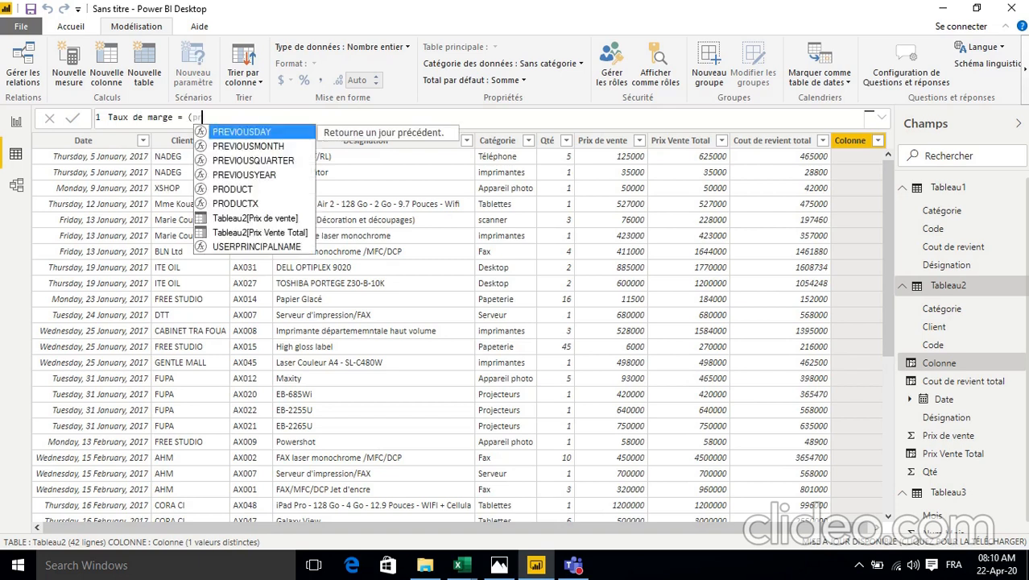
# Step: Define Taux de marge as (Tableau2[Prix Vente Total]-Tableau2[Cout de revient total])/Tableau2[Cout de revient total] and commit the formula
pyautogui.write('ix')
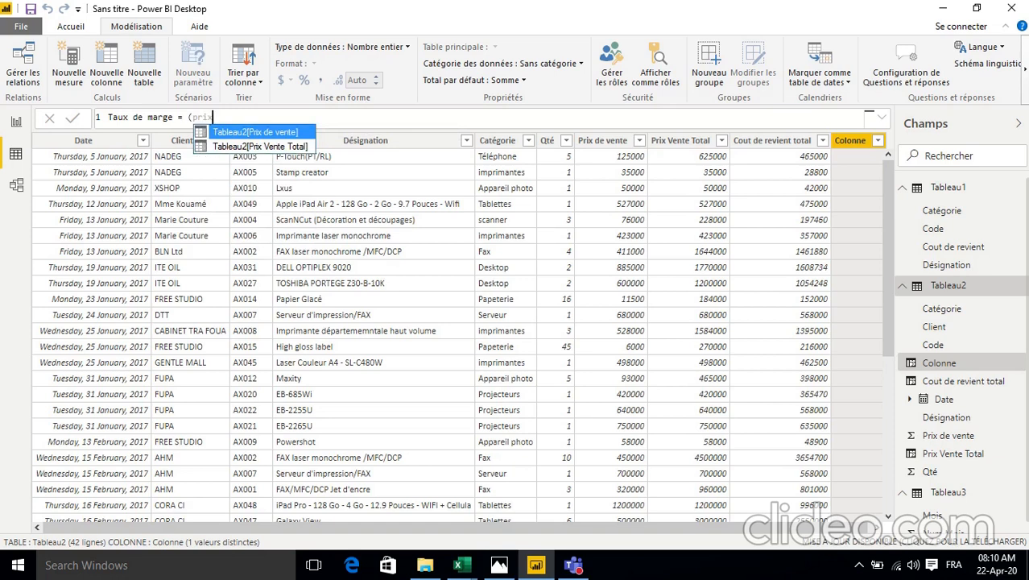
pyautogui.press('Down')
pyautogui.press('Tab')
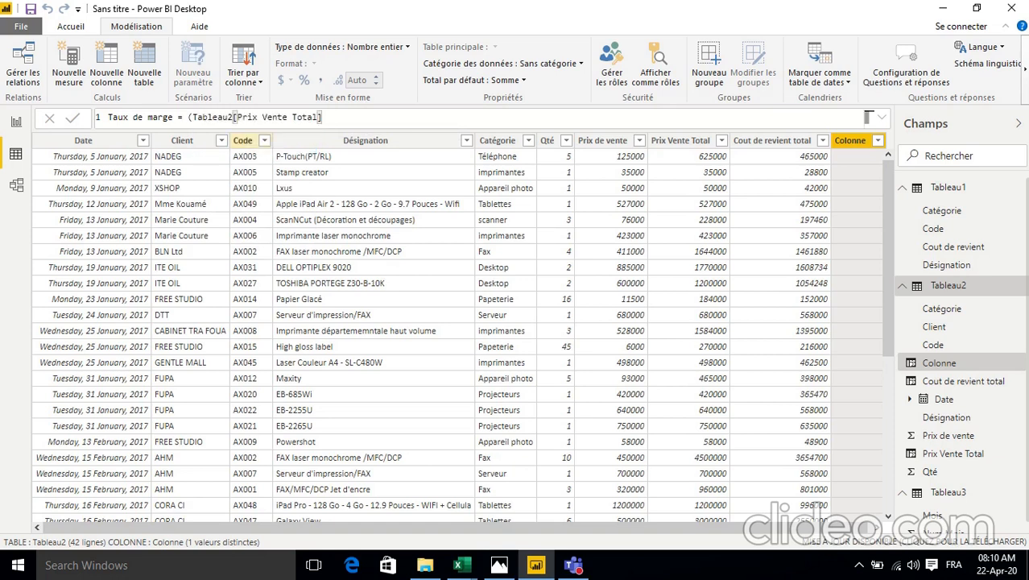
pyautogui.write('-c')
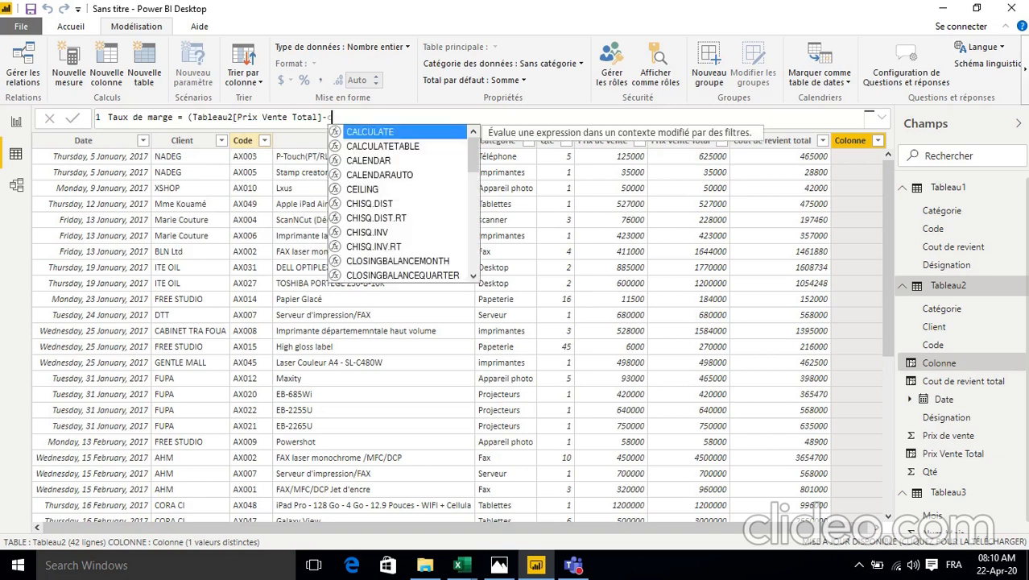
pyautogui.write('out')
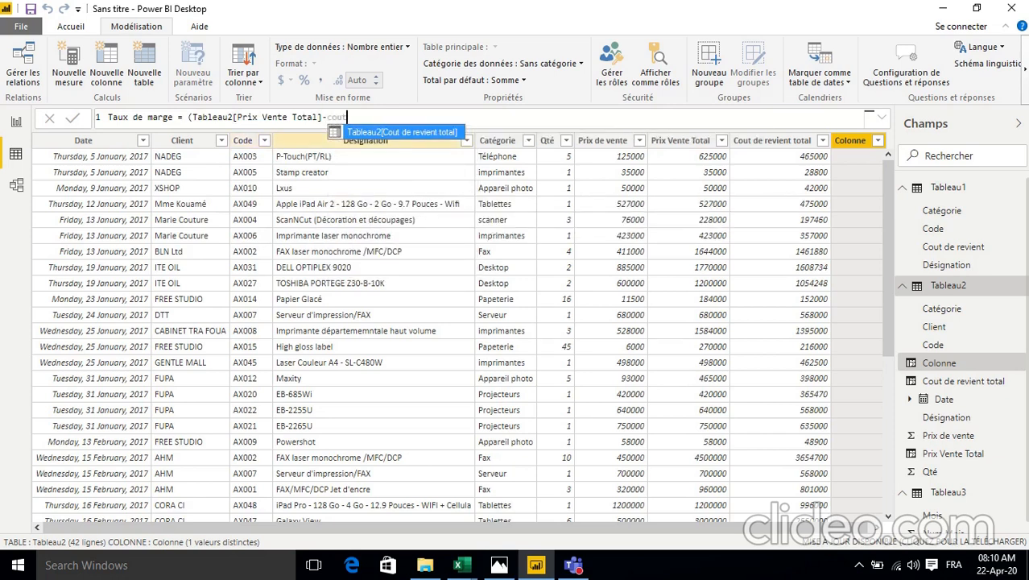
pyautogui.press('Tab')
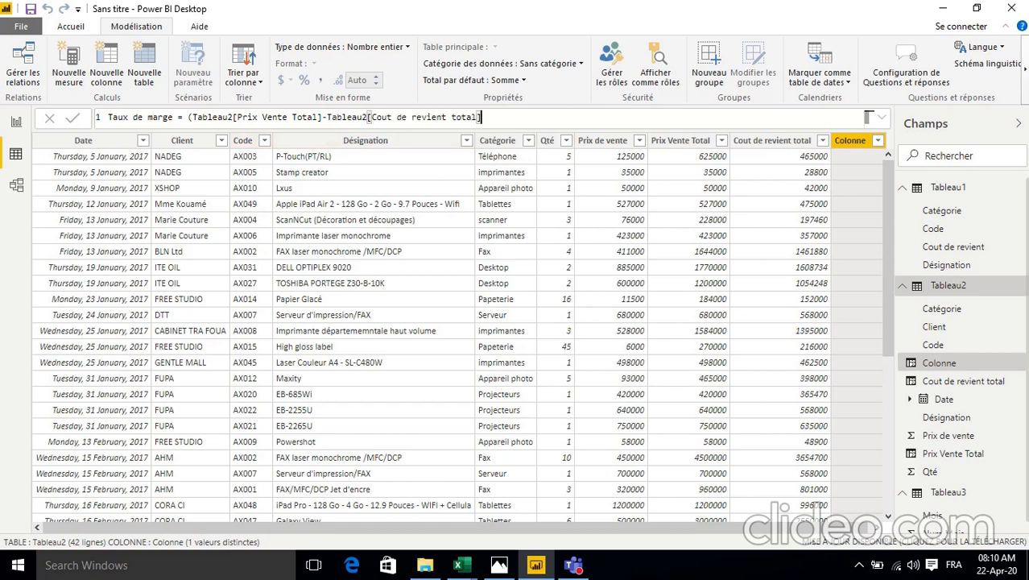
pyautogui.write(')/cou')
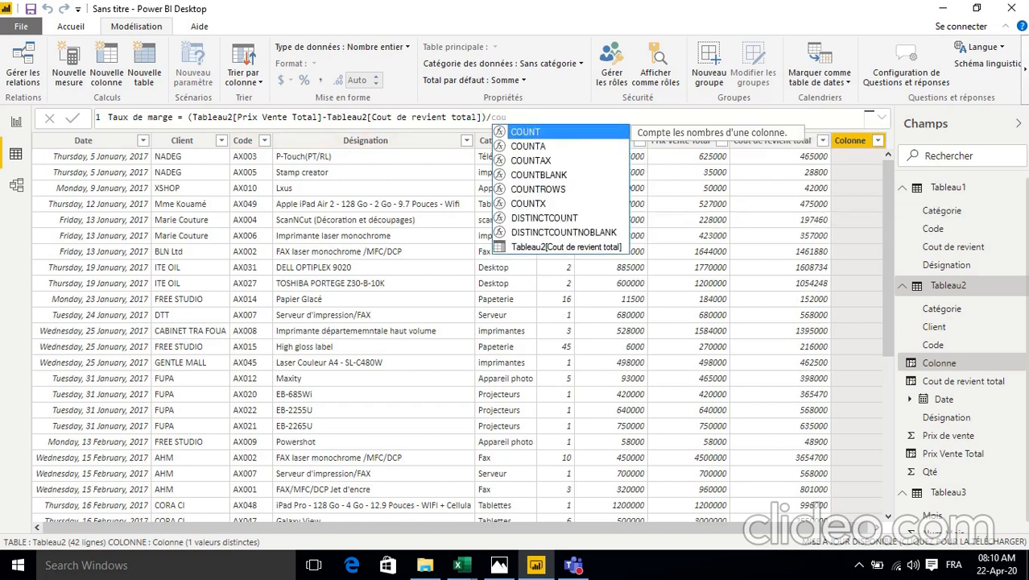
pyautogui.press('Up')
pyautogui.press('Tab')
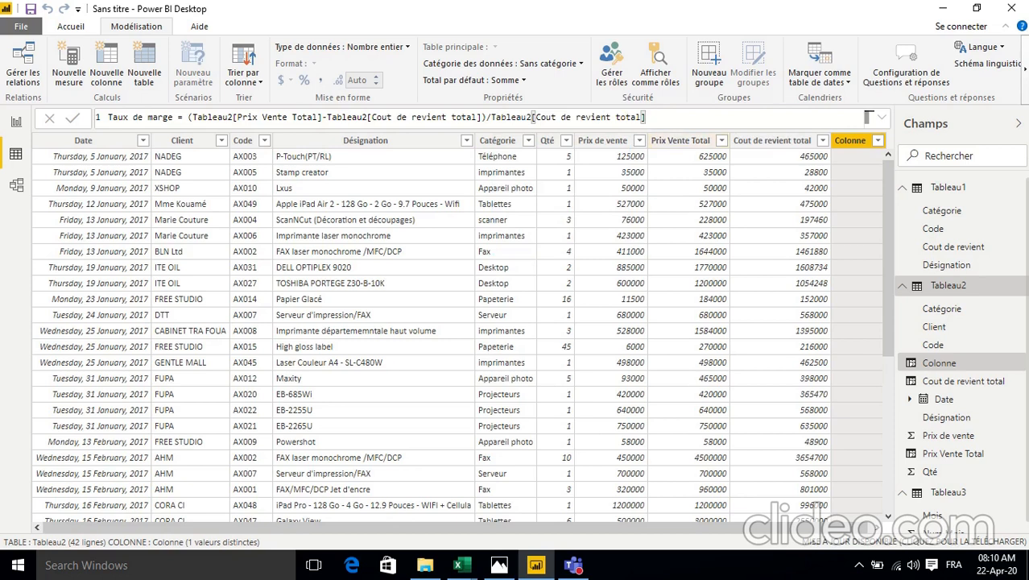
pyautogui.press('Return')
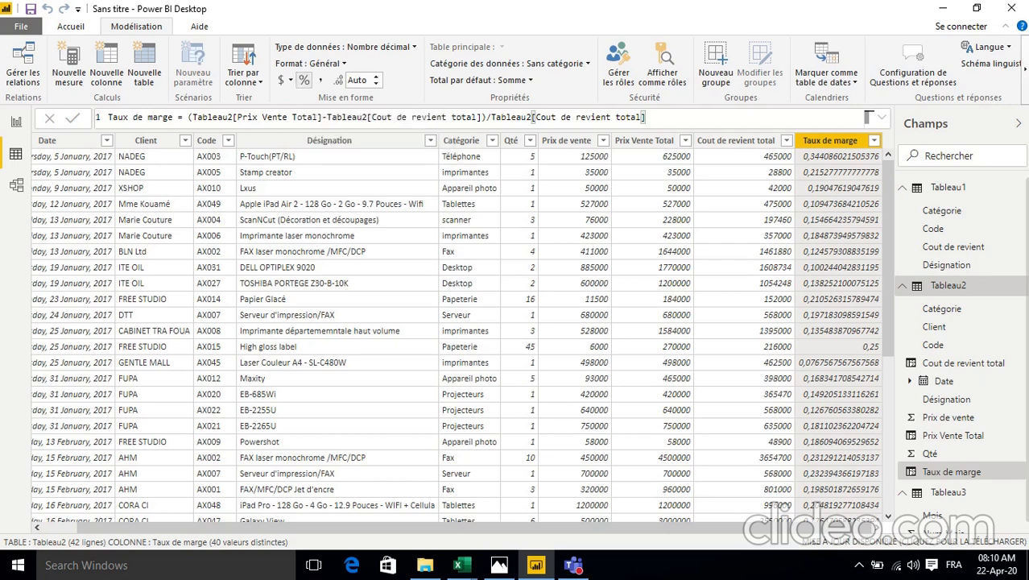
# Step: Format the Taux de marge column as a percentage
pyautogui.click(304, 80)
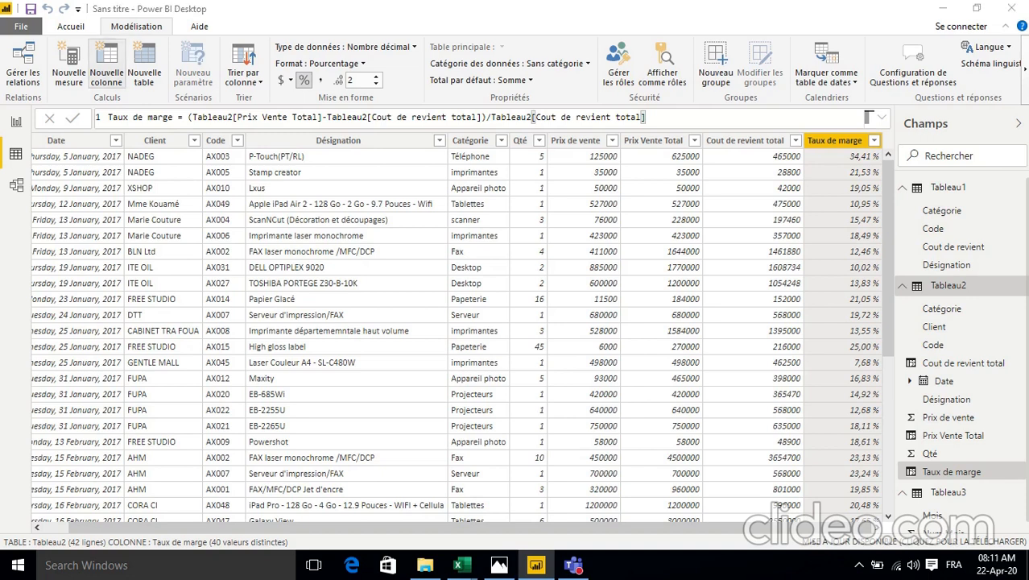
# Step: Add a calculated column named num mois to Tableau2, define it as MONTH(Tableau2[Date]), and commit the formula
pyautogui.click(106, 64)
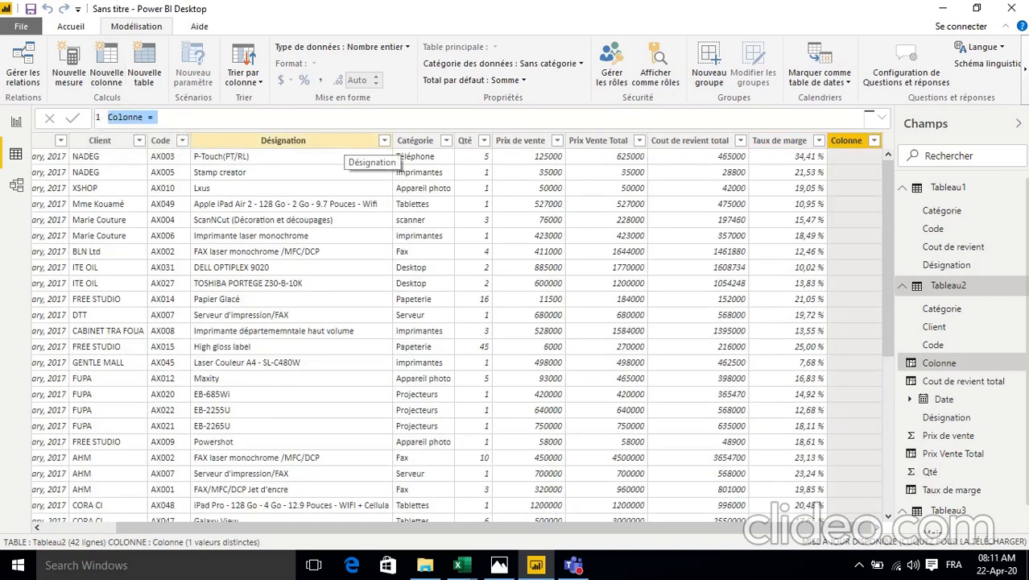
pyautogui.write('rum moi')
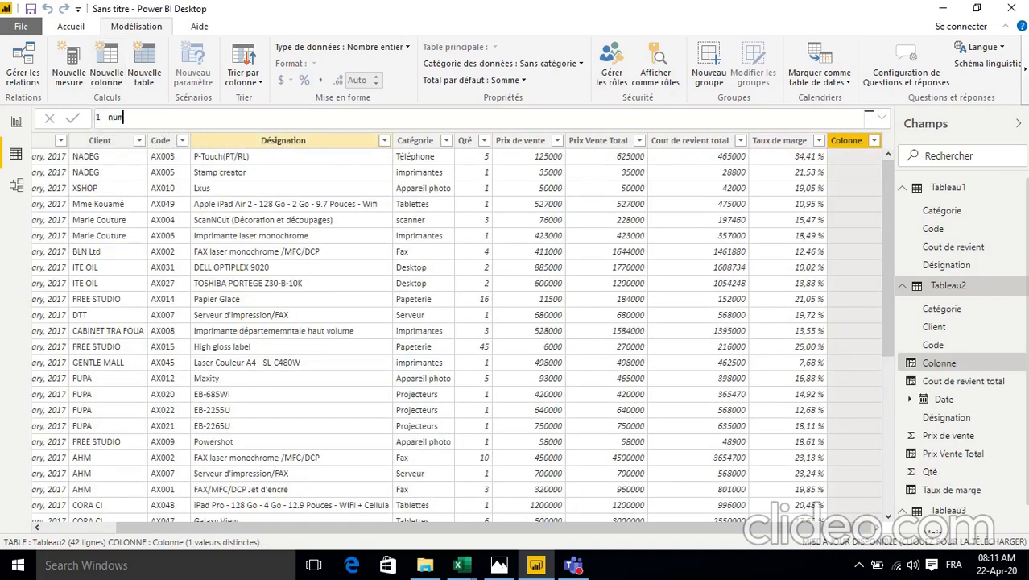
pyautogui.write('s =mon')
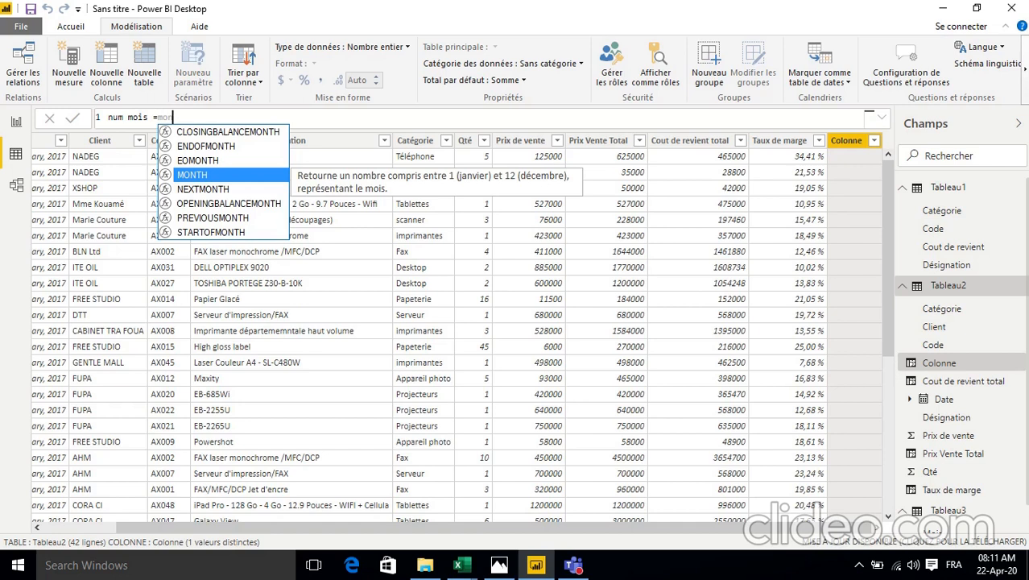
pyautogui.press('Tab')
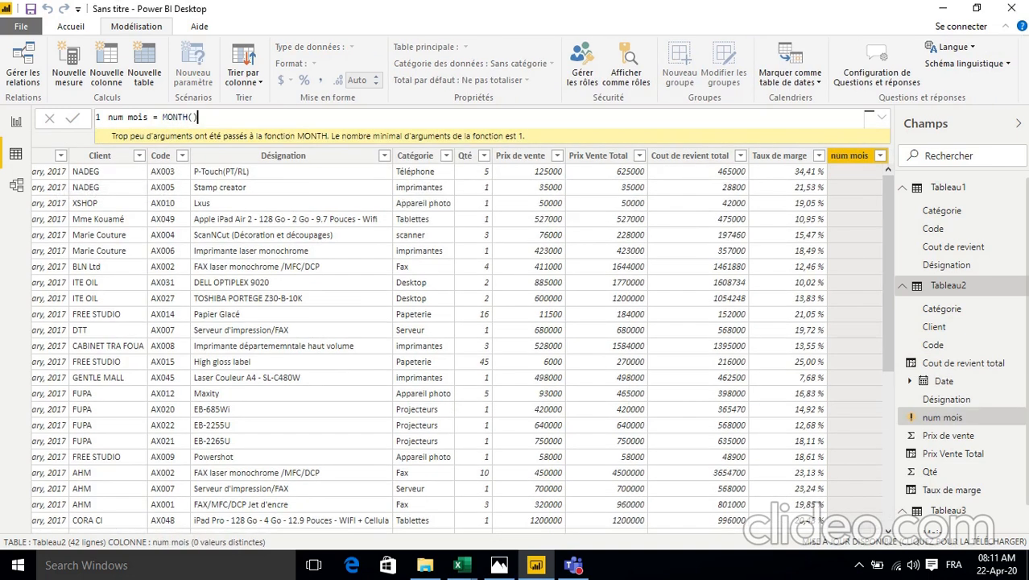
pyautogui.press('BackSpace')
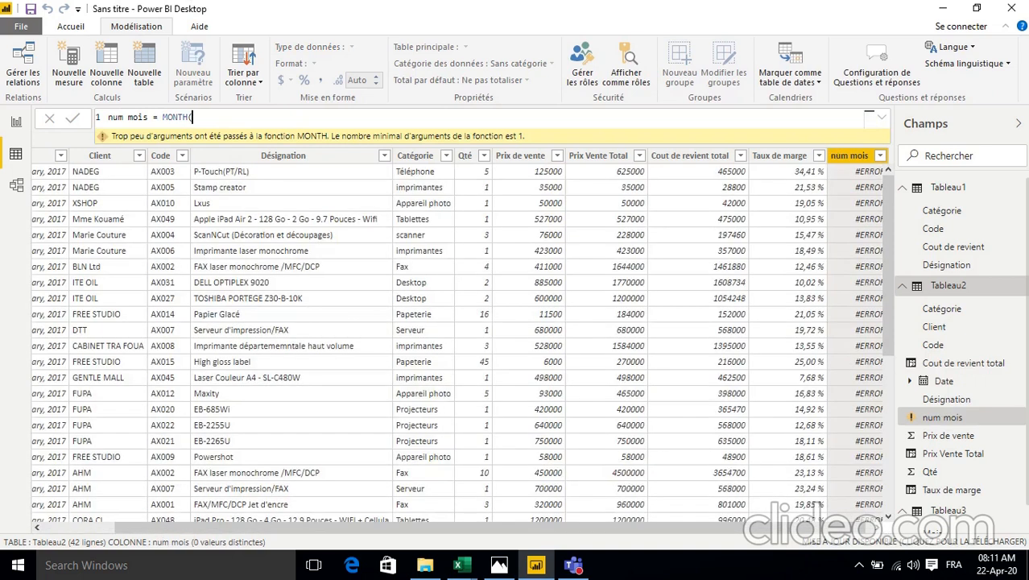
pyautogui.write('da')
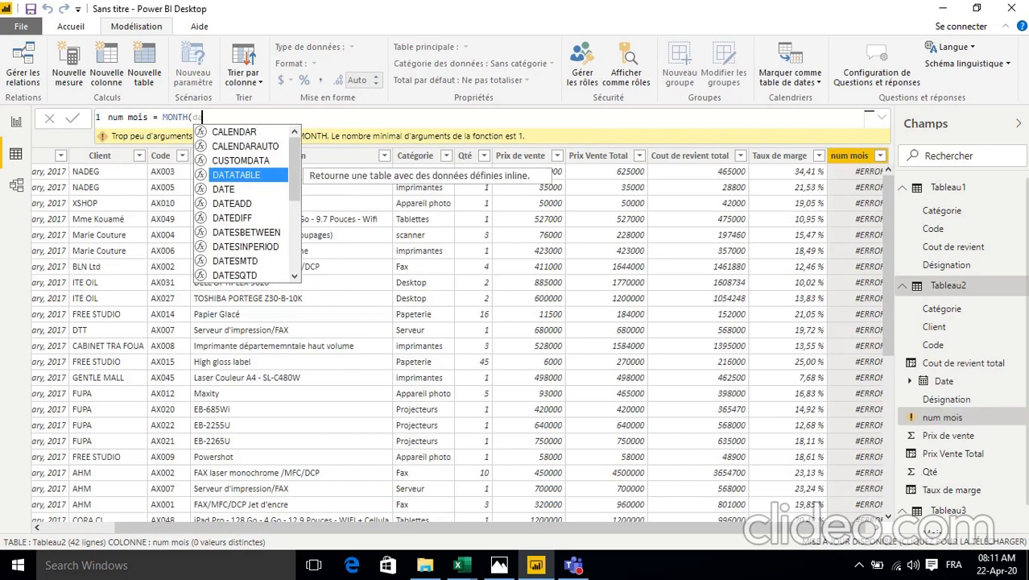
pyautogui.moveTo(294, 171); pyautogui.dragTo(294, 275)
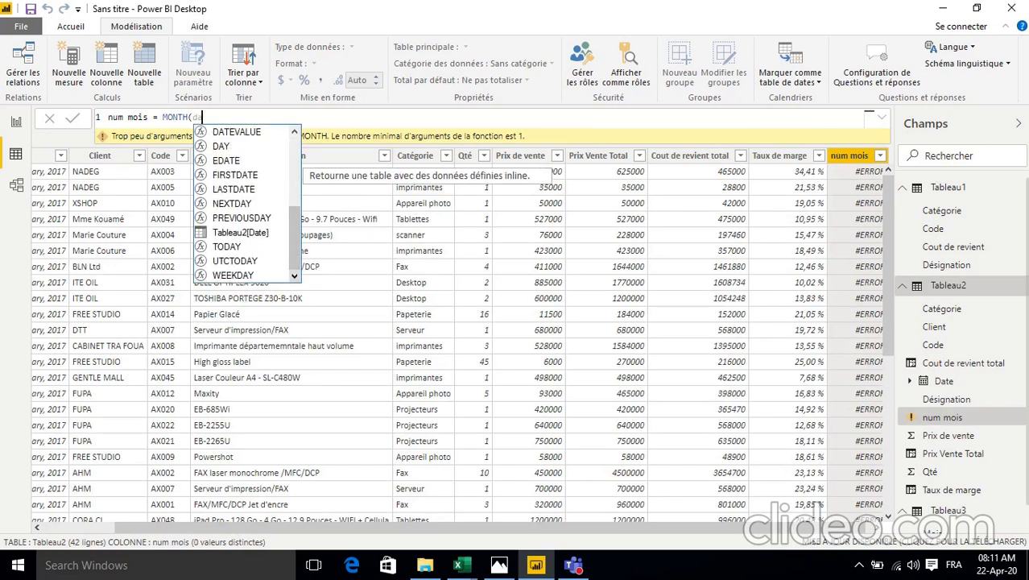
pyautogui.doubleClick(240, 233)
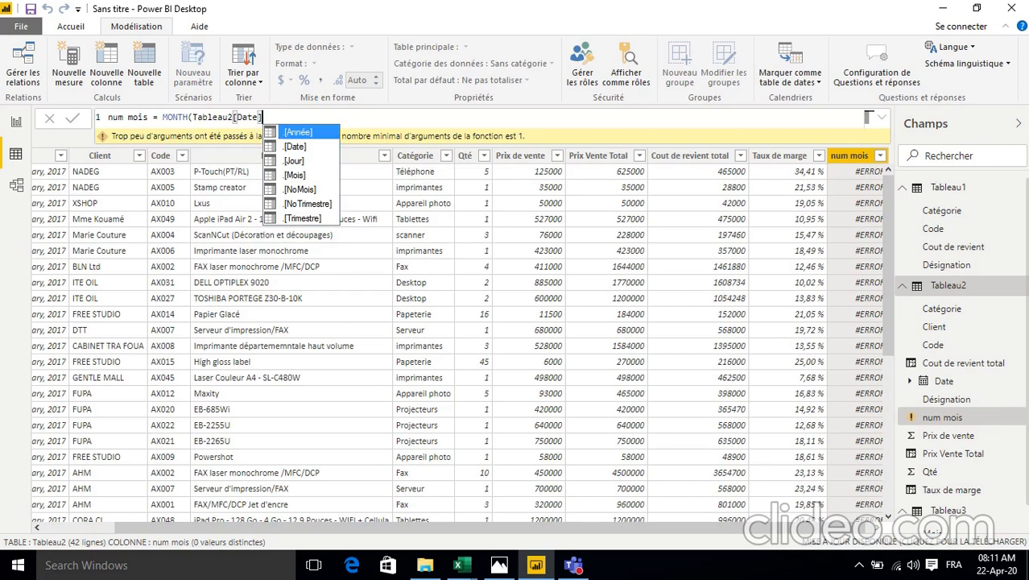
pyautogui.write(')')
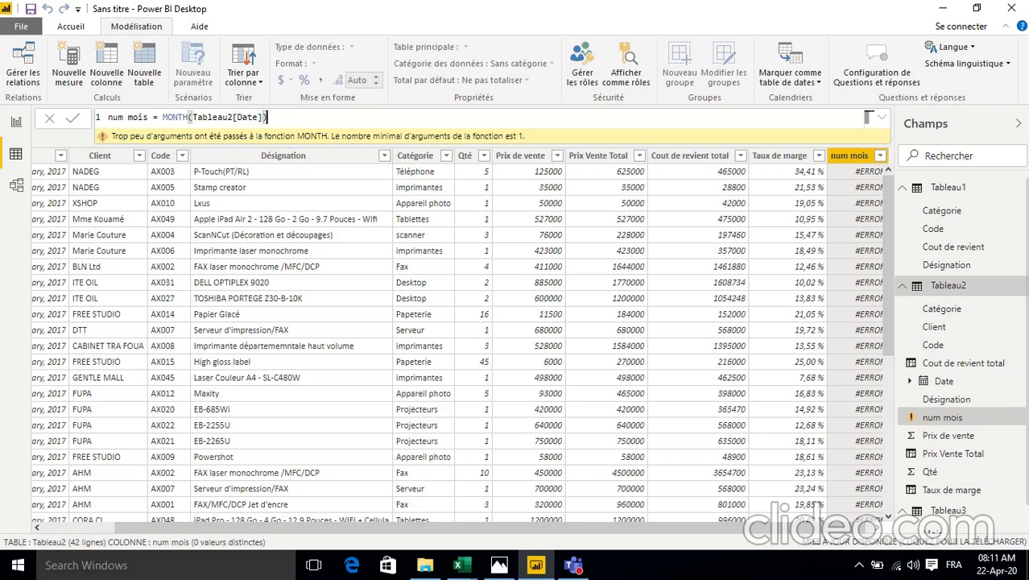
pyautogui.press('Return')
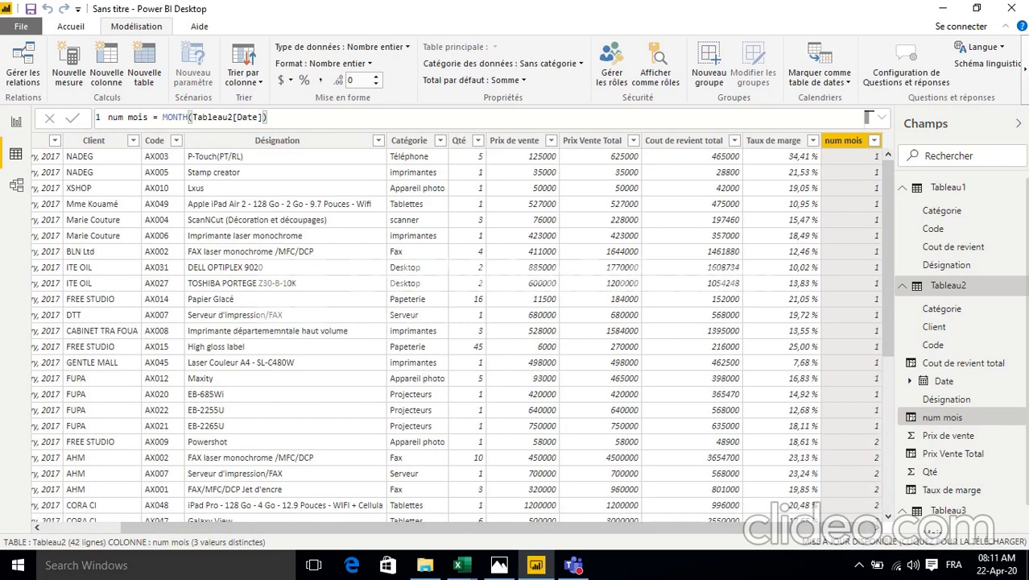
pyautogui.moveTo(888, 169)
pyautogui.mouseDown()
pyautogui.moveTo(887, 323)
pyautogui.moveTo(887, 165)
pyautogui.mouseUp()
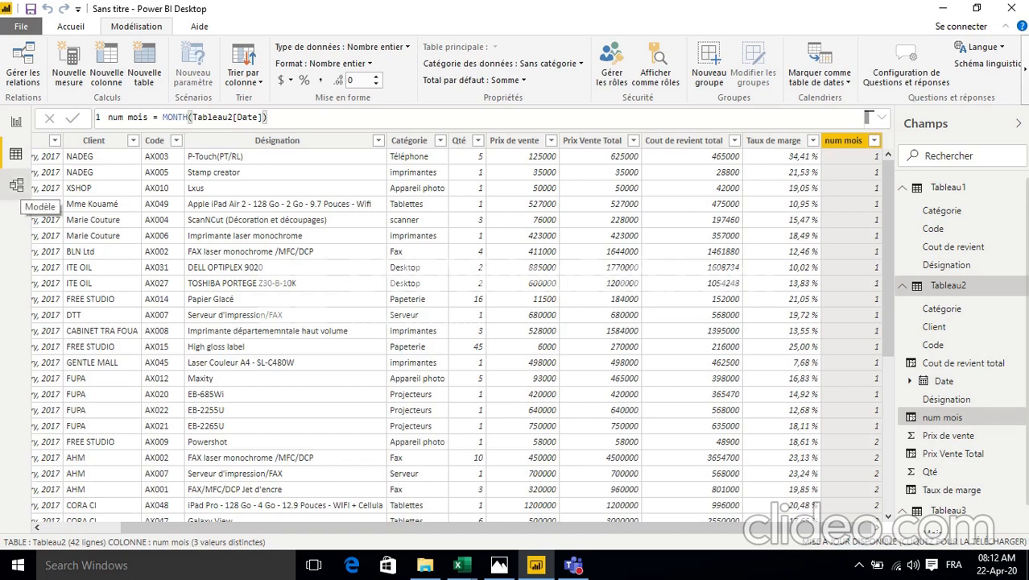
# Step: In the model diagram, create a relationship between num mois in Tableau2 and Num Mois in Tableau3
pyautogui.click(16, 185)
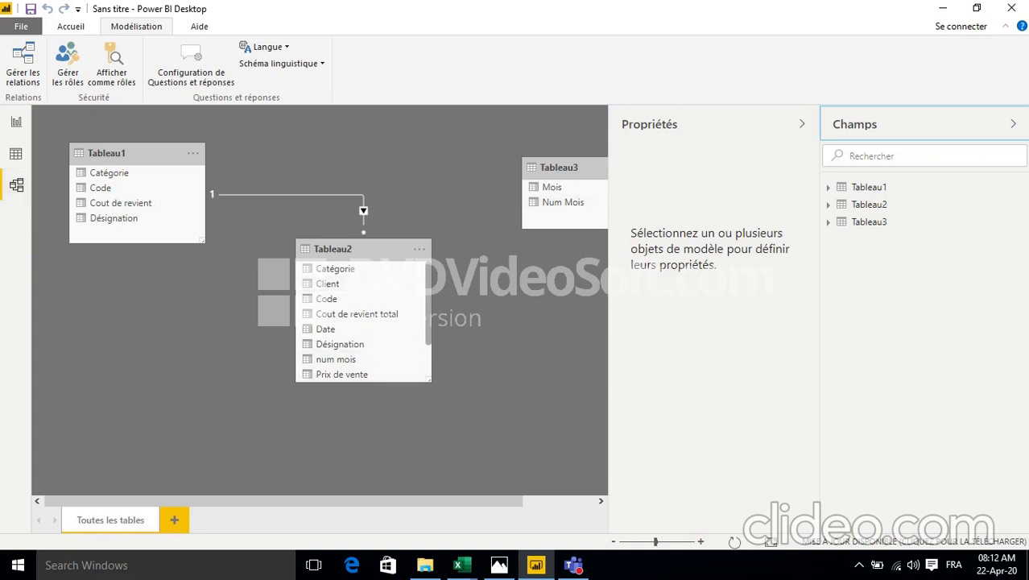
pyautogui.click(362, 249)
pyautogui.scroll(-1, 362, 321)
pyautogui.scroll(1, 362, 321)
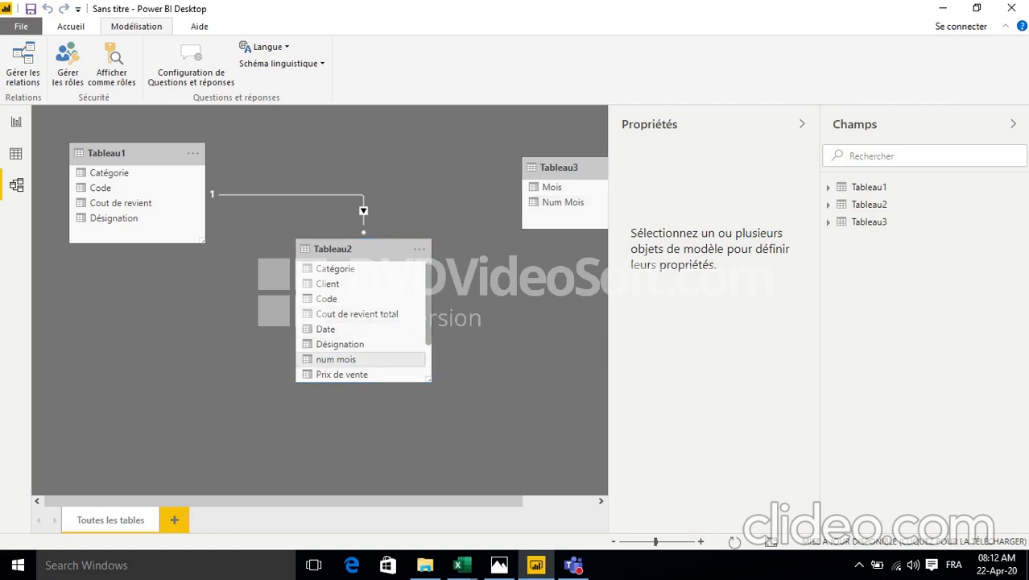
pyautogui.moveTo(336, 359); pyautogui.dragTo(556, 203)
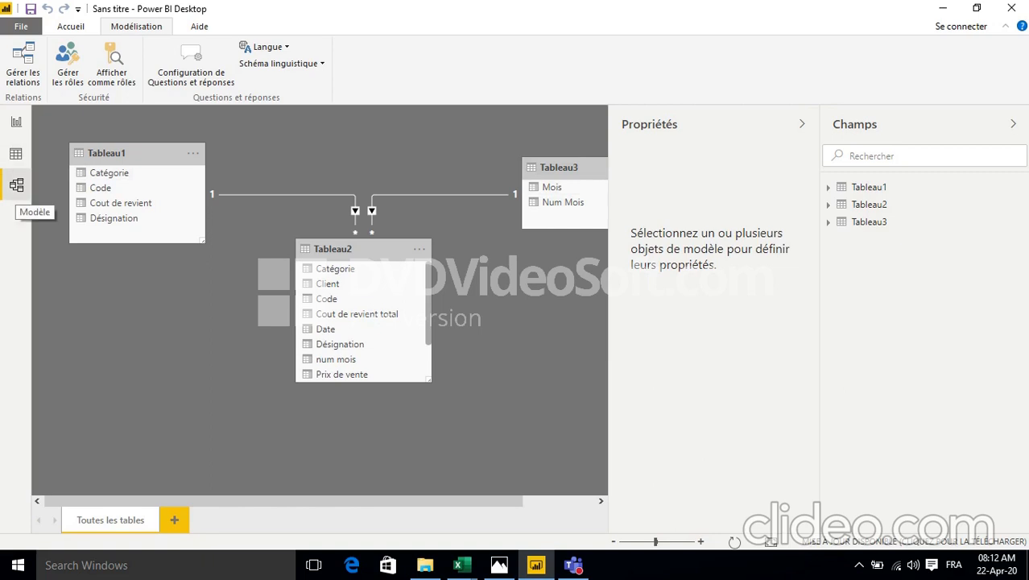
# Step: Go back to the Tableau2 data and add a calculated column named Mois
pyautogui.click(15, 154)
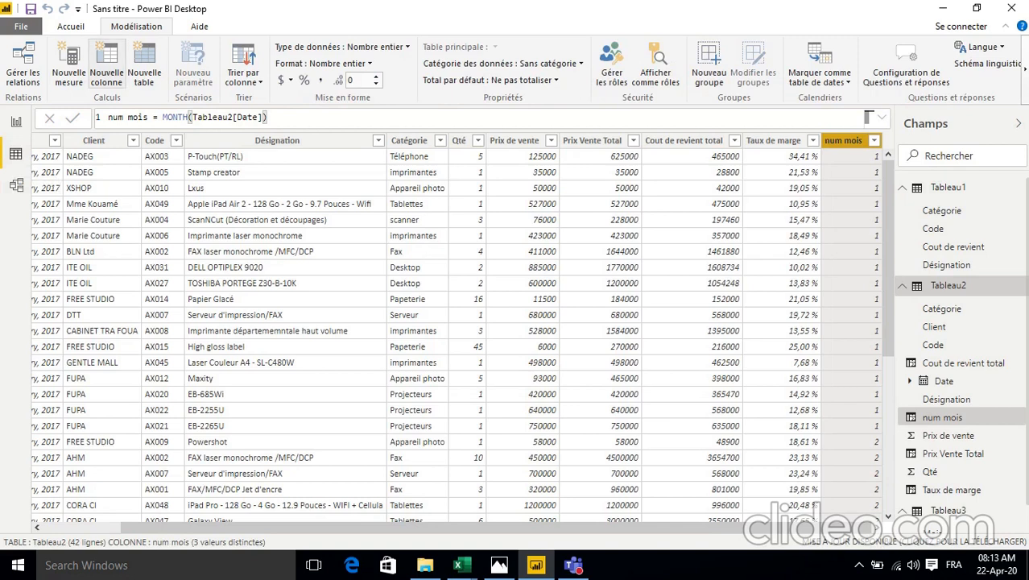
pyautogui.click(106, 64)
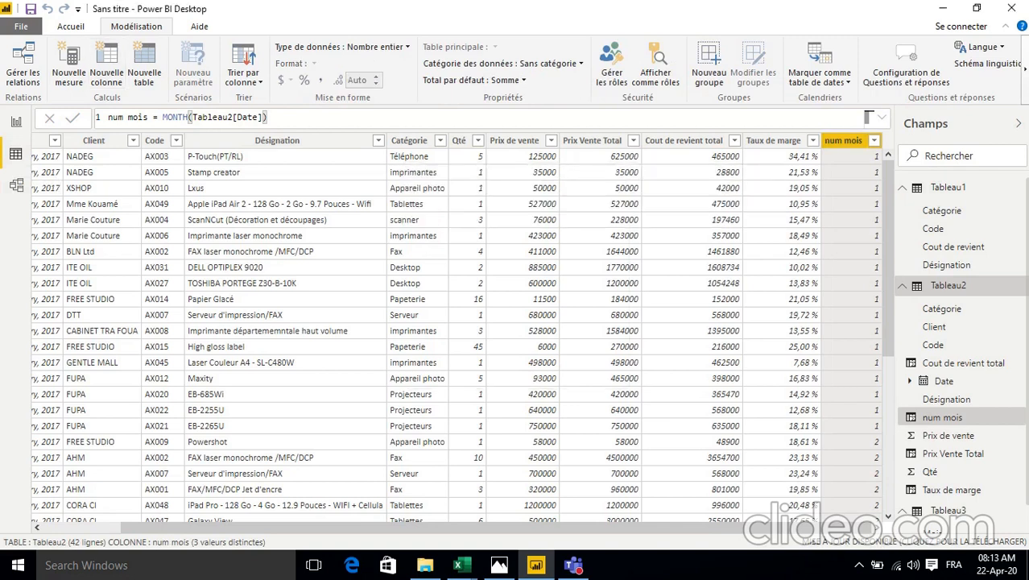
pyautogui.click(107, 71)
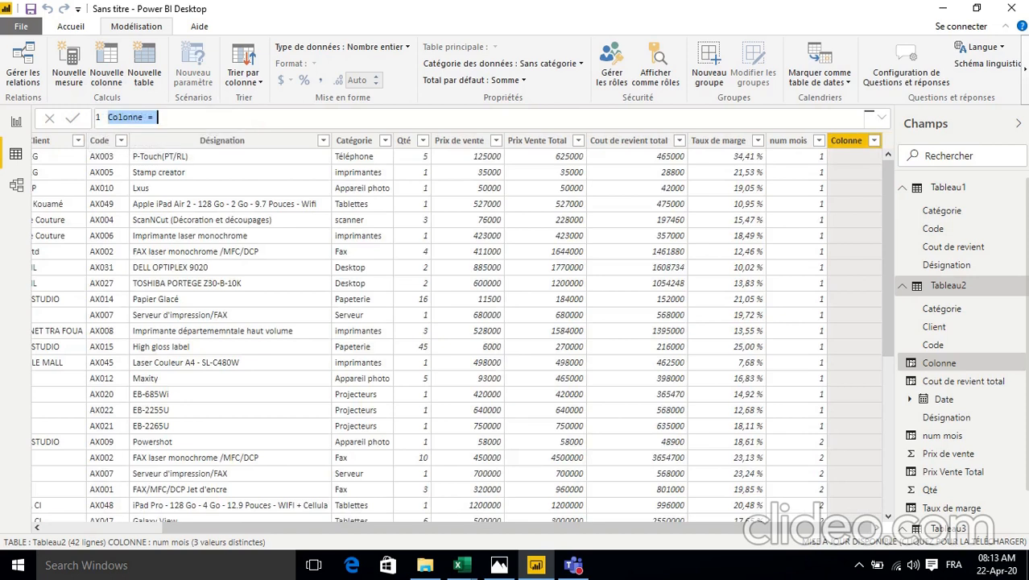
pyautogui.write('Mois =')
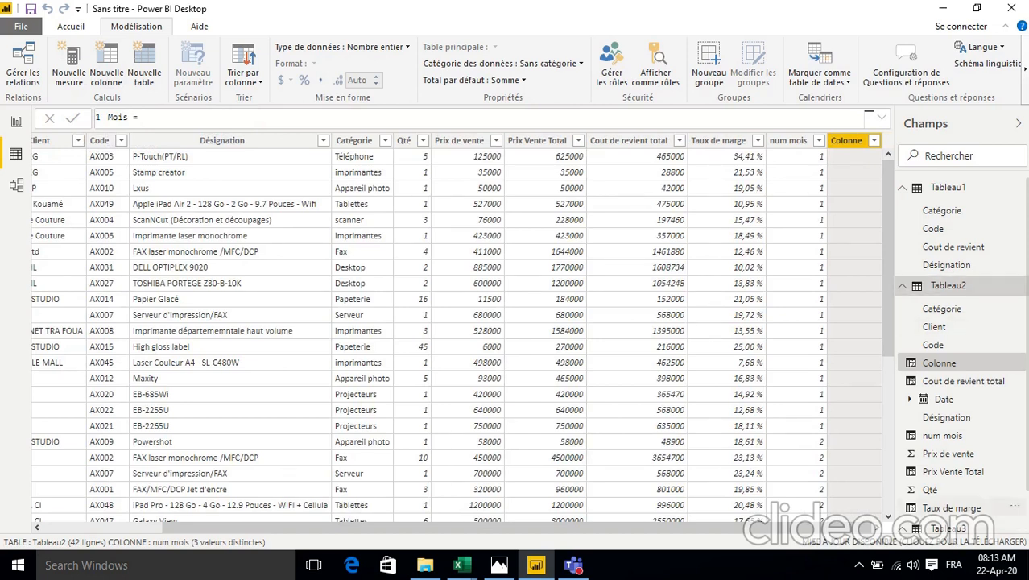
# Step: Define Mois as RELATED(Tableau3[Mois]), commit the formula, and check the column's month names through all rows
pyautogui.write('re')
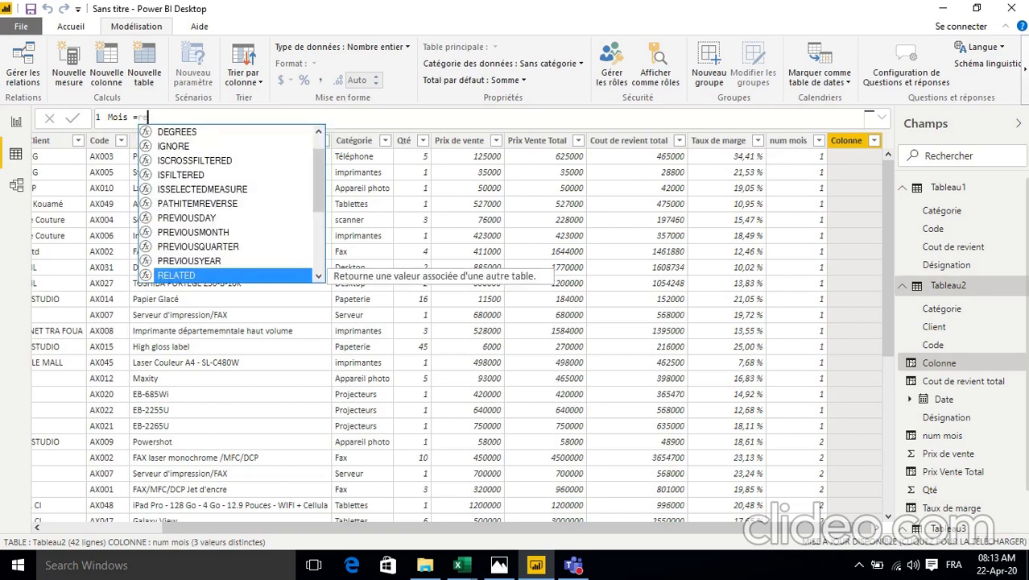
pyautogui.write('l')
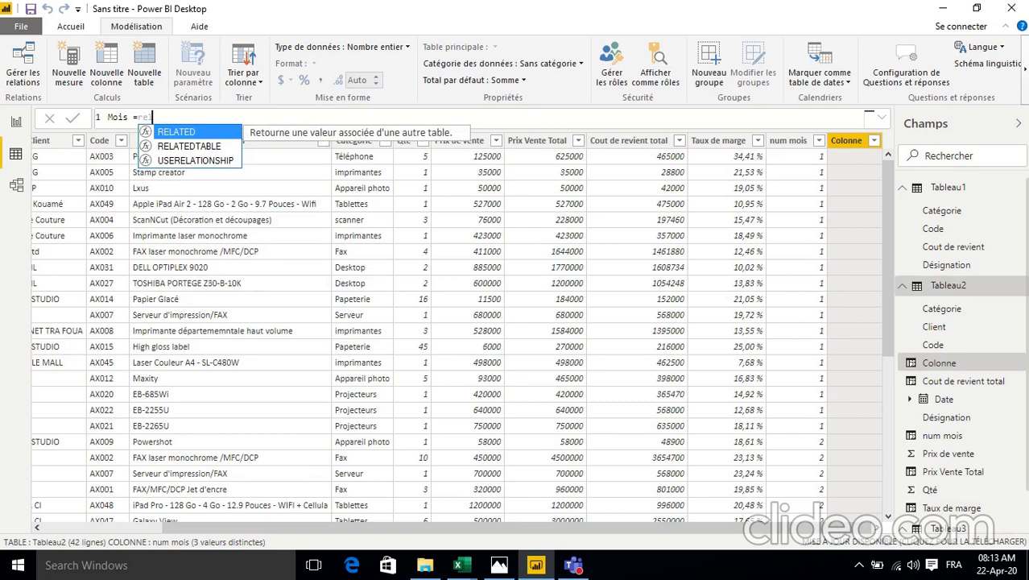
pyautogui.press('Tab')
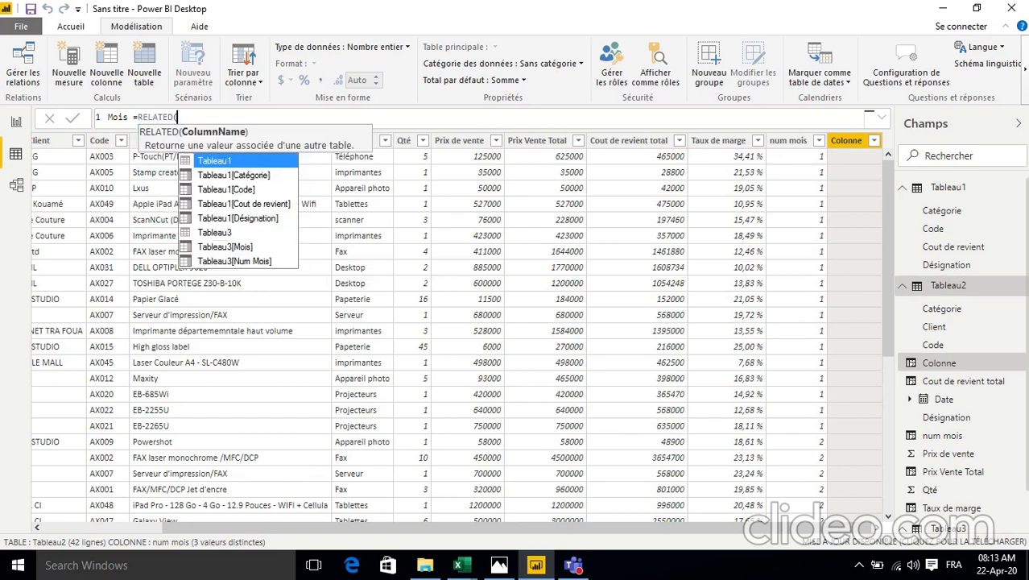
pyautogui.press('Down')
pyautogui.press('Down')
pyautogui.press('Down')
pyautogui.press('Down')
pyautogui.press('Down')
pyautogui.press('Down')
pyautogui.press('Tab')
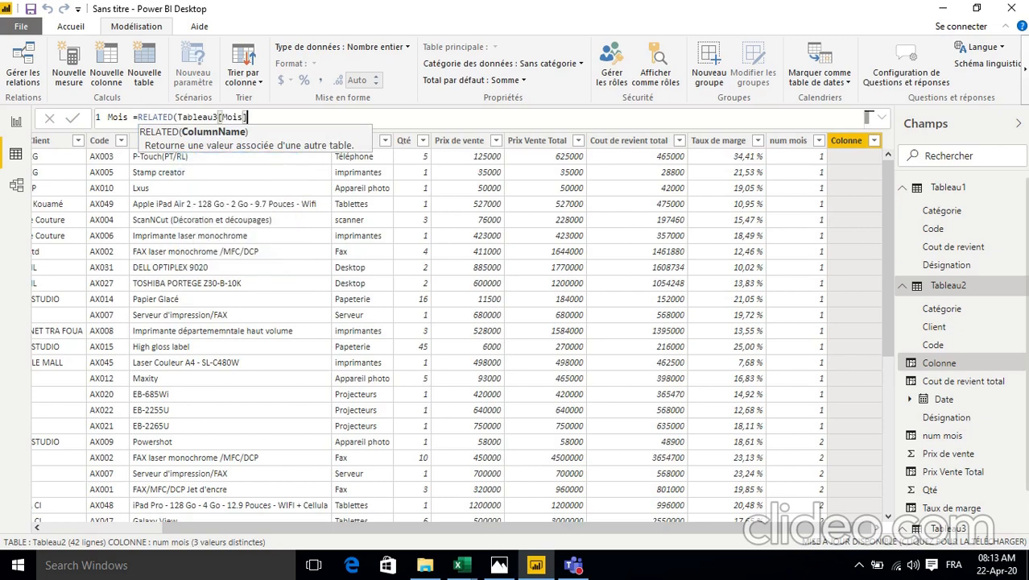
pyautogui.write(')')
pyautogui.press('Return')
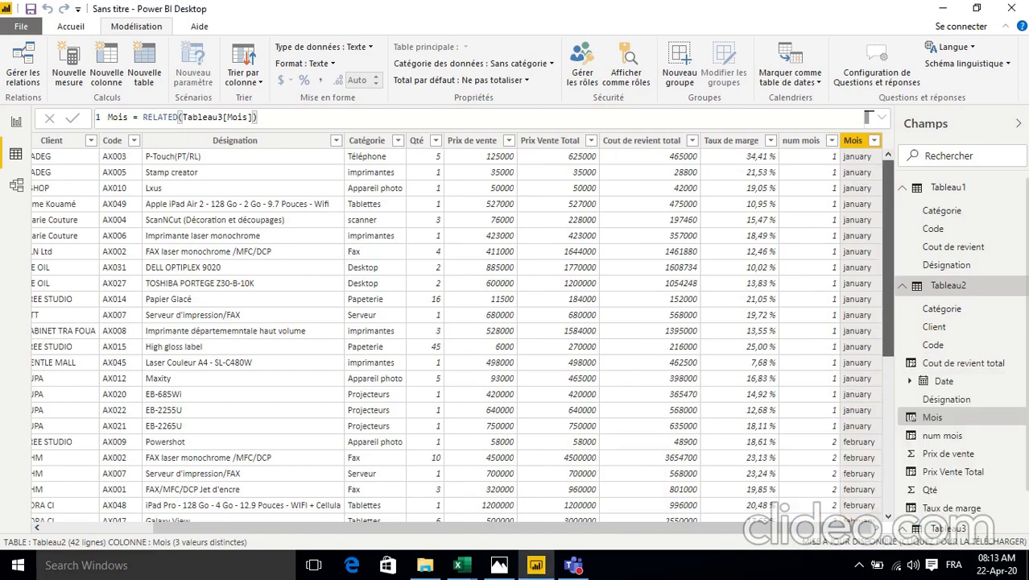
pyautogui.moveTo(888, 258); pyautogui.dragTo(888, 401)
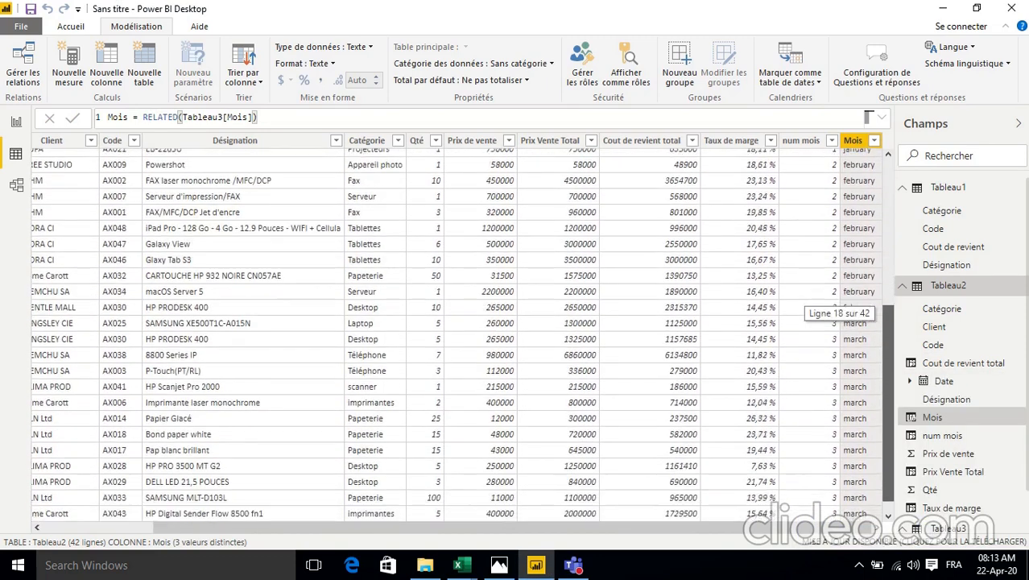
pyautogui.moveTo(889, 314); pyautogui.dragTo(889, 155)
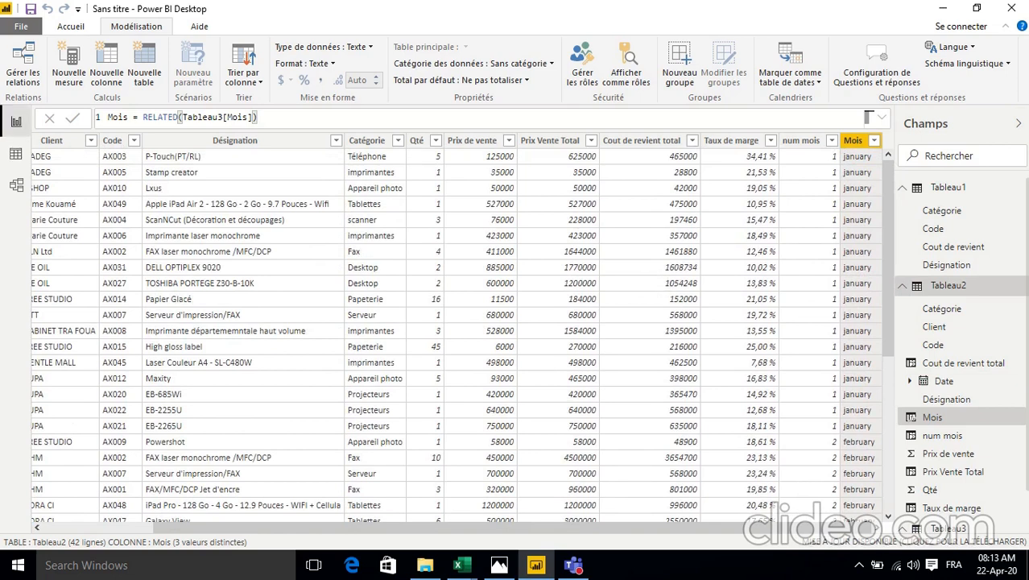
# Step: Switch to the blank report page, and minimise the Power BI and Excel windows to reach the desktop
pyautogui.click(16, 121)
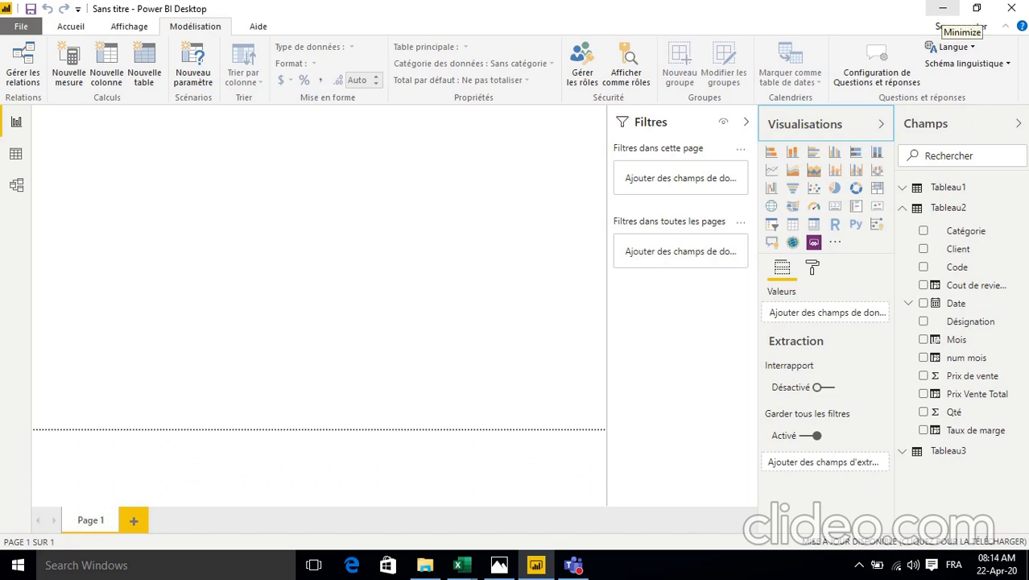
pyautogui.click(943, 9)
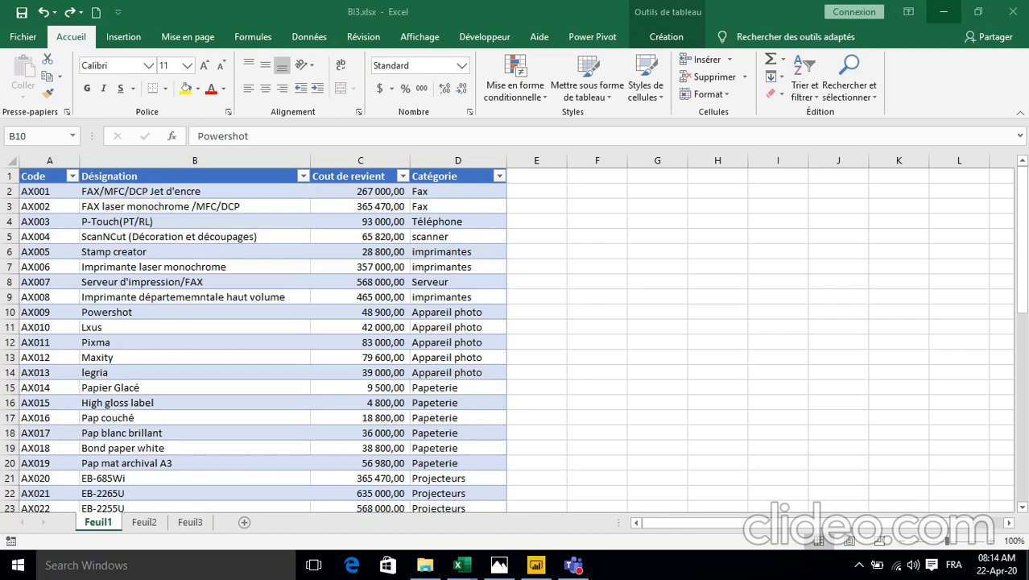
pyautogui.click(944, 12)
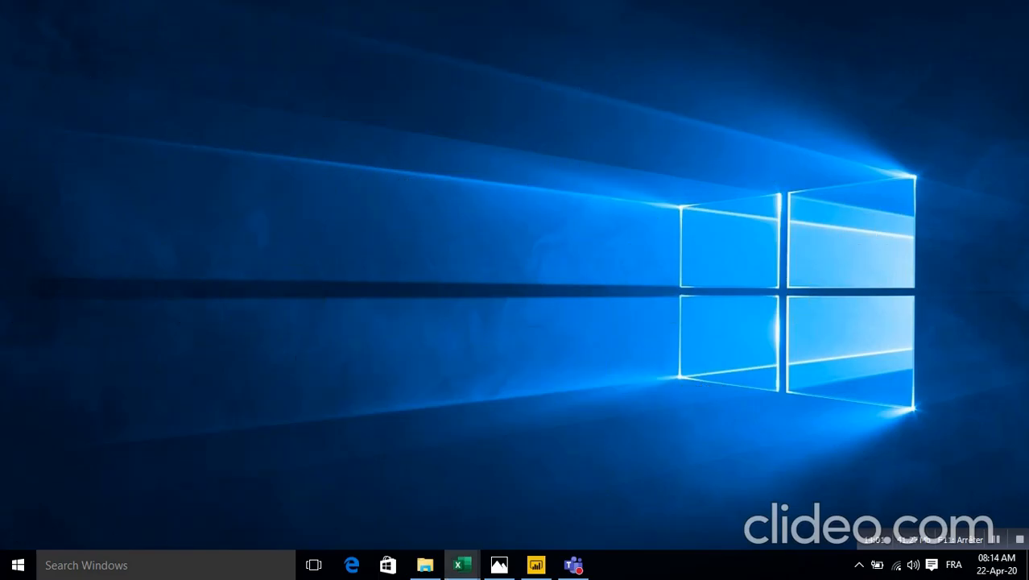